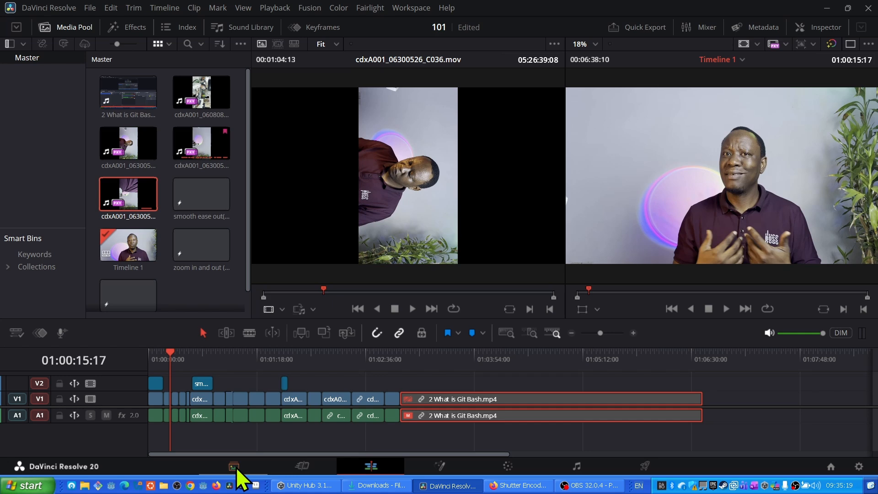
- Open the Media page and review the selected clip's metadata details and playback in the viewer
click(235, 467)
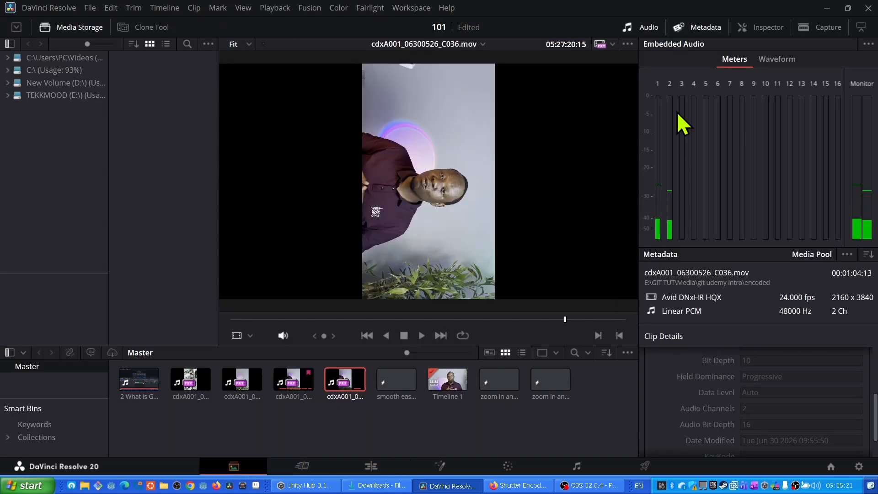
click(684, 27)
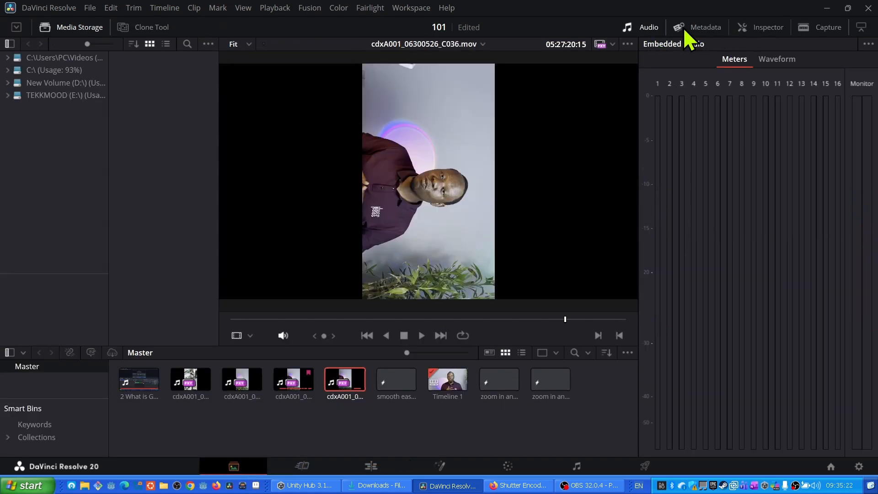
click(681, 27)
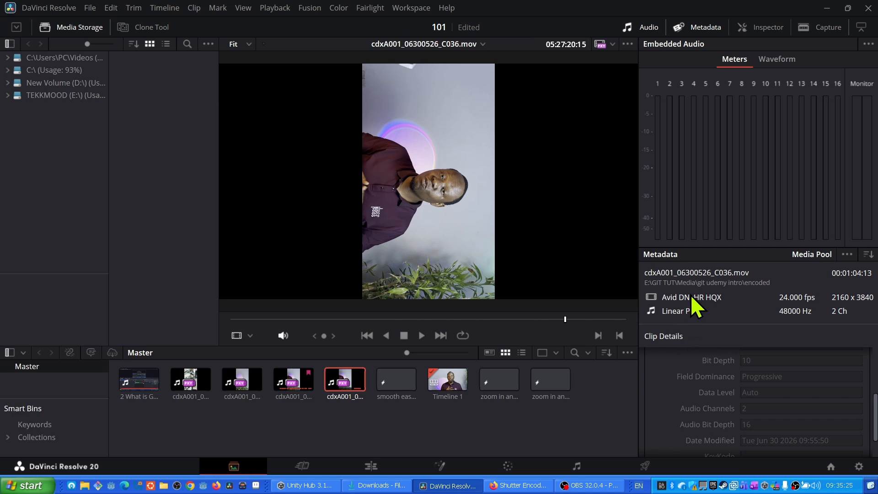
drag(695, 251, 693, 202)
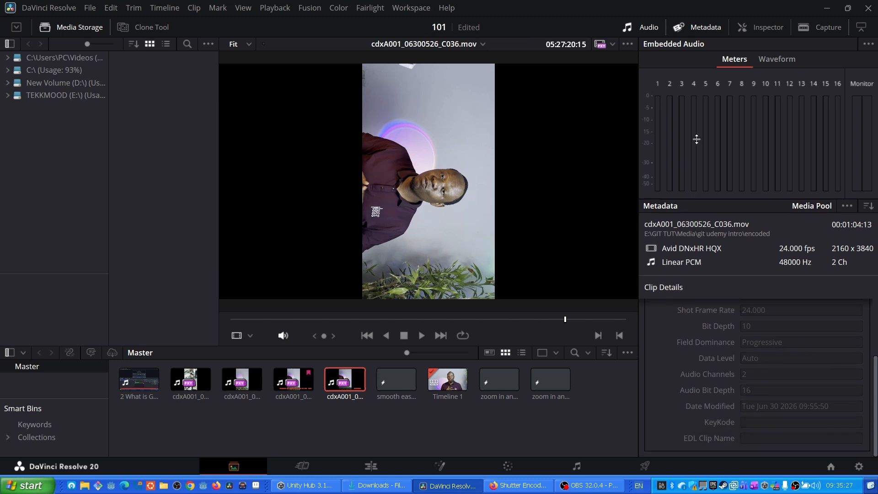
scroll(711, 327, up, 1)
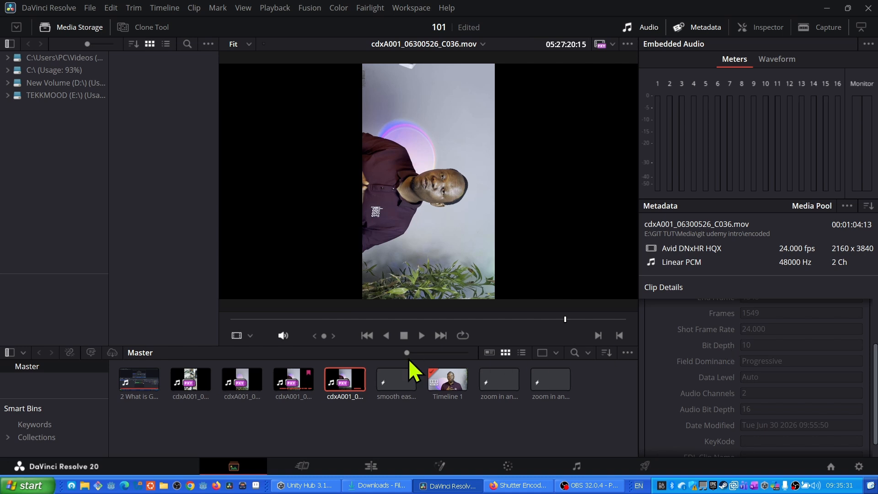
click(422, 336)
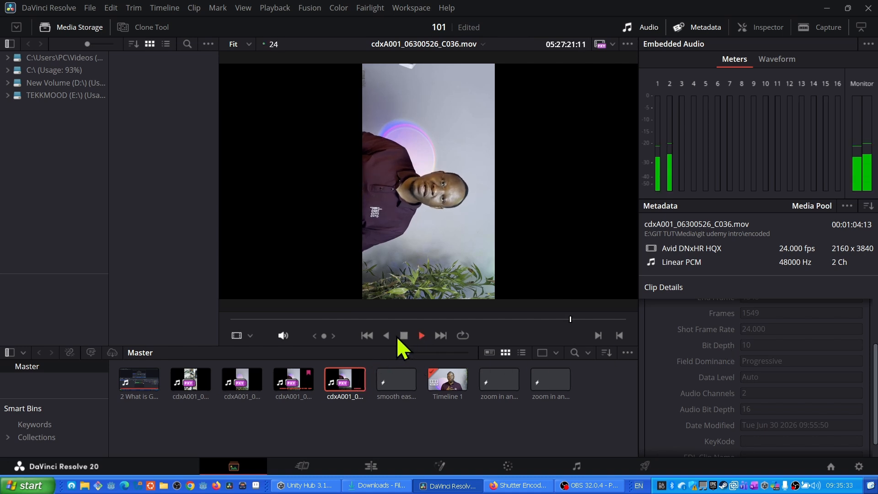
click(403, 336)
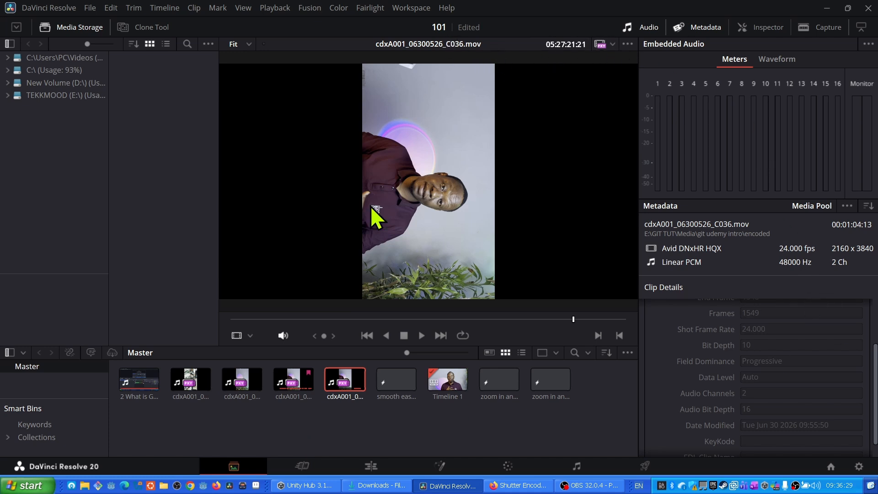
- Open Blackmagic Proxy Generator Lite and remove the existing TEKKMOOD Media watch folder
click(242, 487)
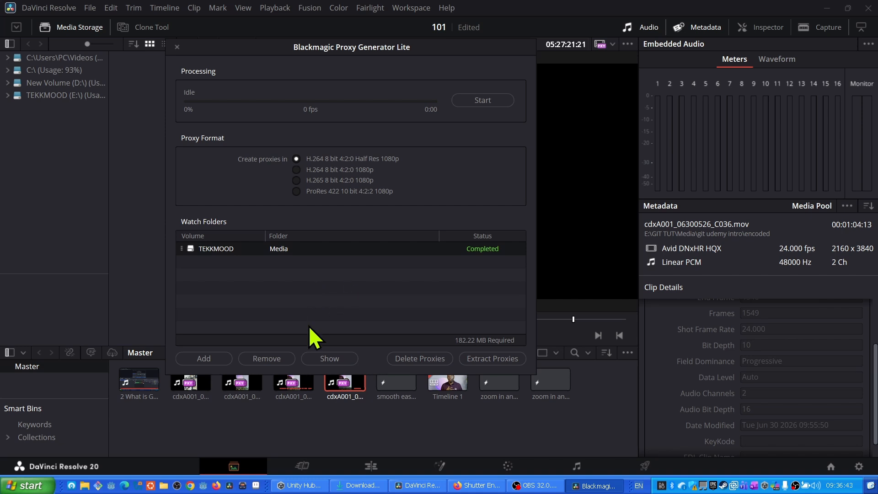
click(273, 359)
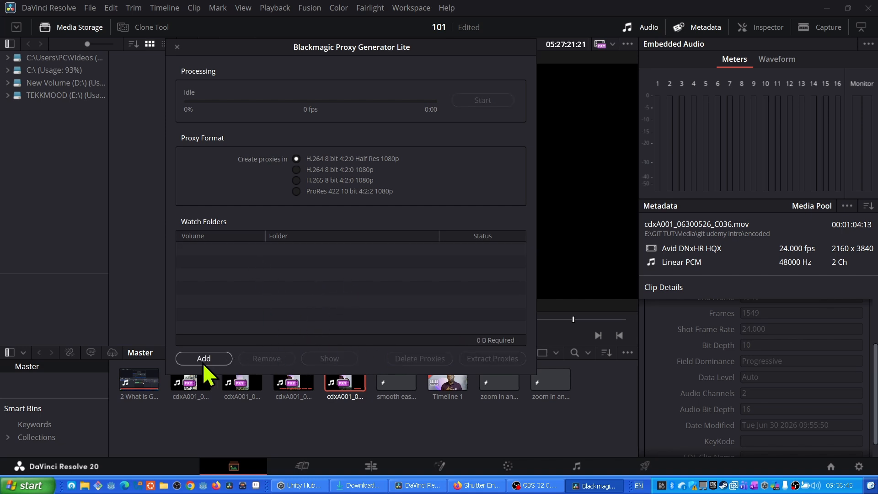
- Add the TEKKMOOD (E:) AJ TEKK MAY 2026 B Rolls folder as a watch folder, then close the Proxy Generator
click(204, 358)
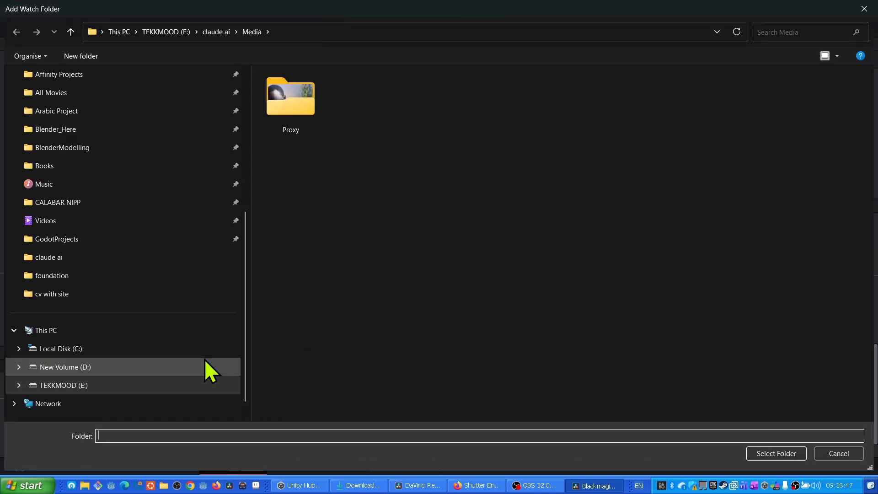
click(285, 100)
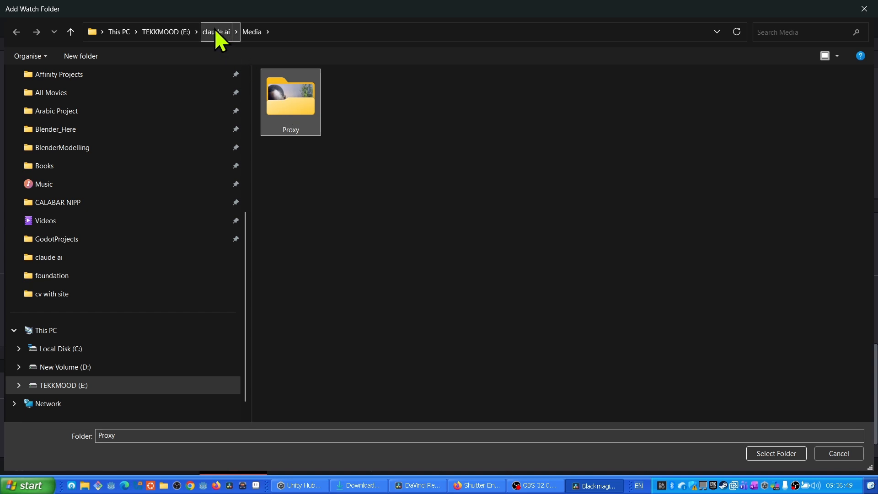
click(215, 31)
click(279, 91)
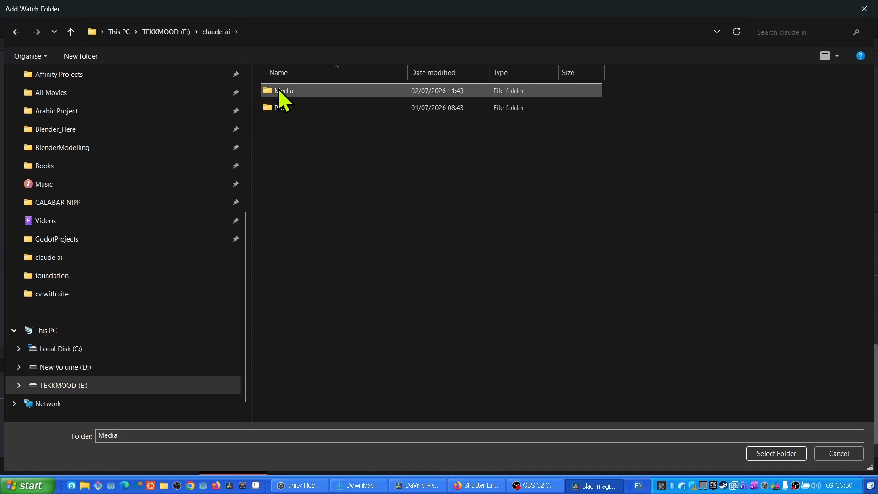
double_click(279, 90)
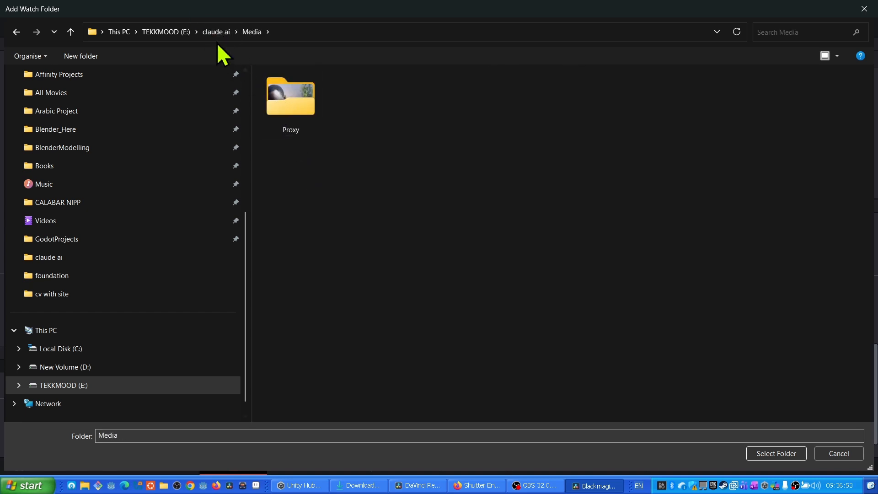
click(207, 32)
click(166, 31)
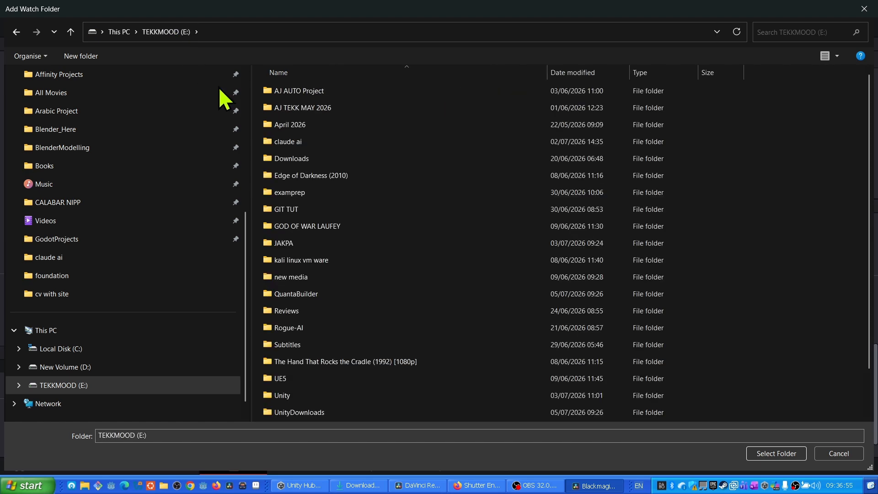
double_click(284, 109)
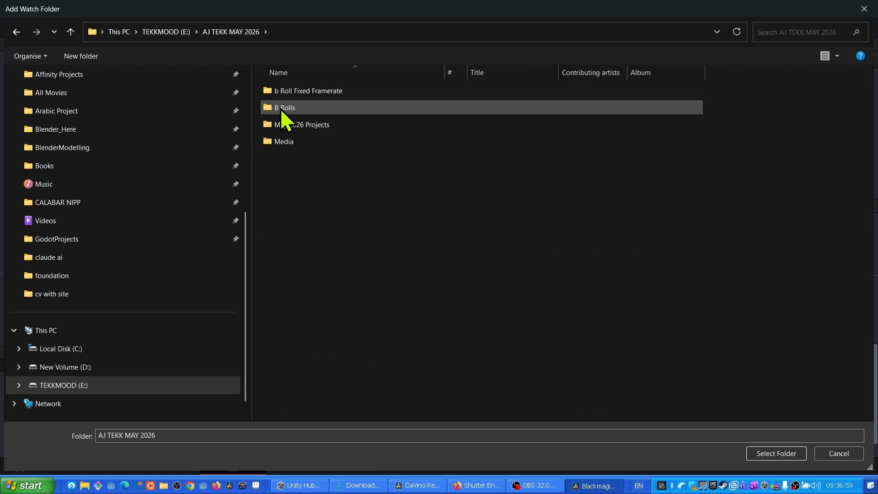
click(281, 107)
click(775, 453)
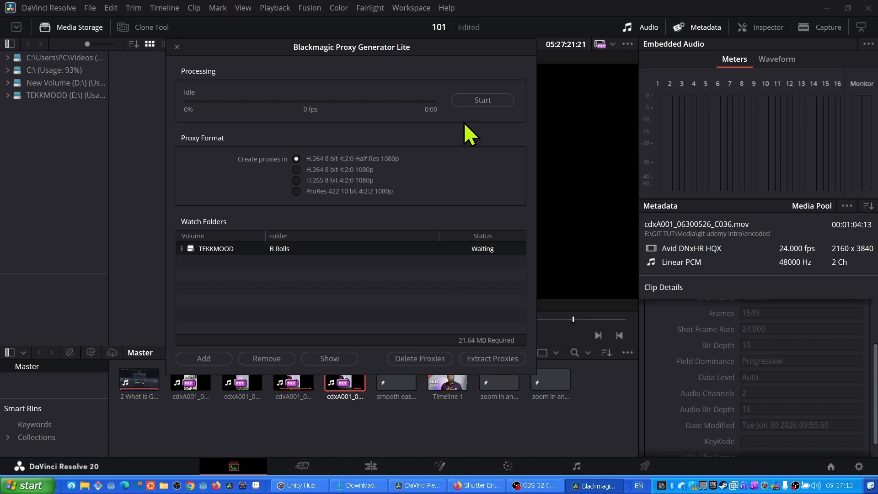
click(177, 48)
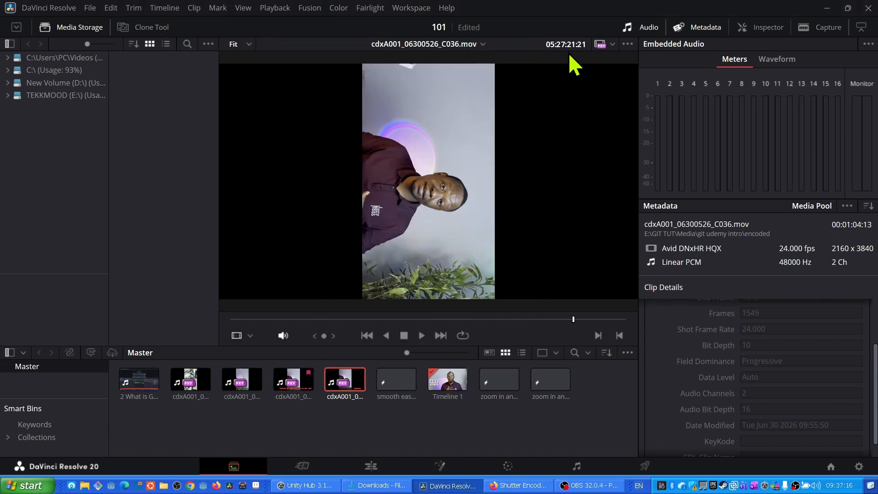
- Switch to the Edit page and set proxy playback to Prefer Camera Originals
click(611, 45)
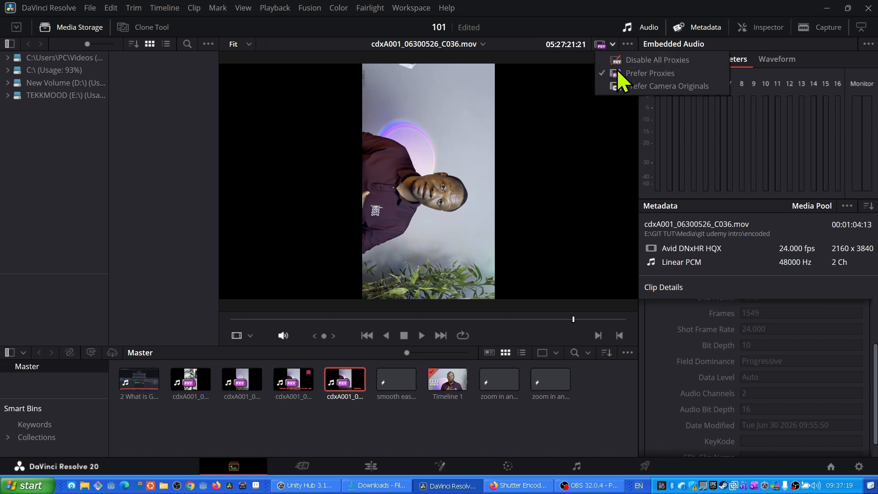
click(534, 24)
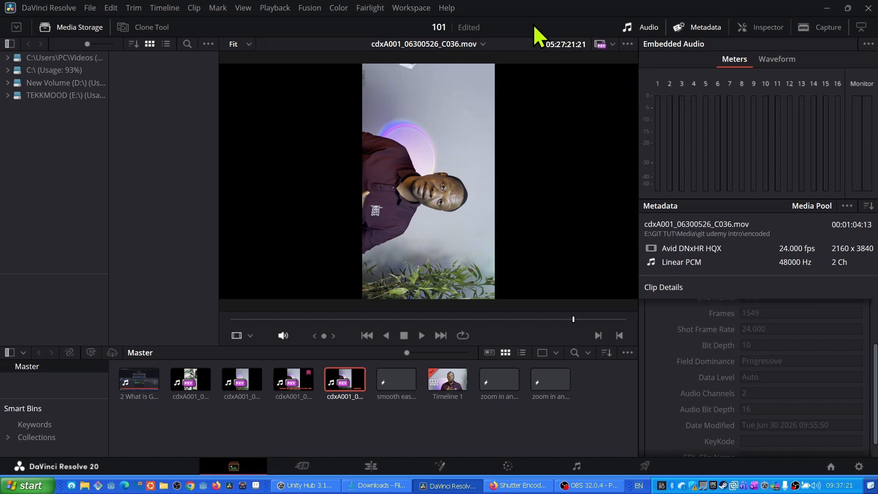
click(371, 465)
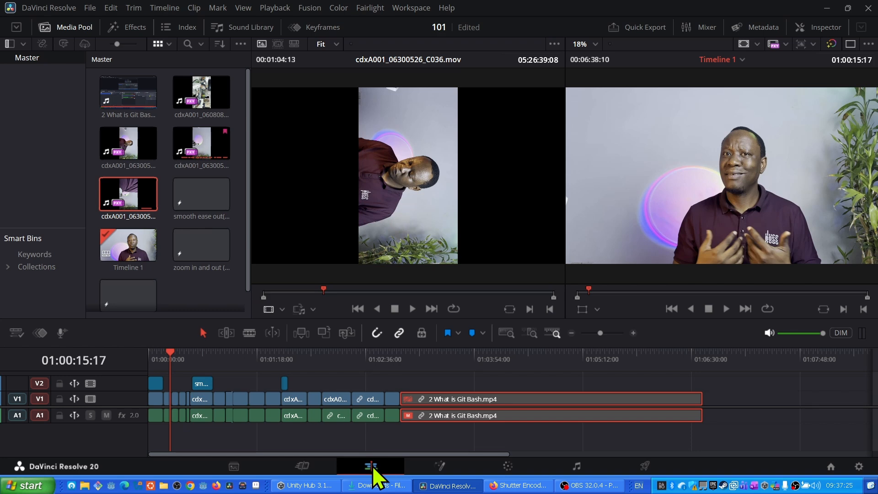
click(784, 44)
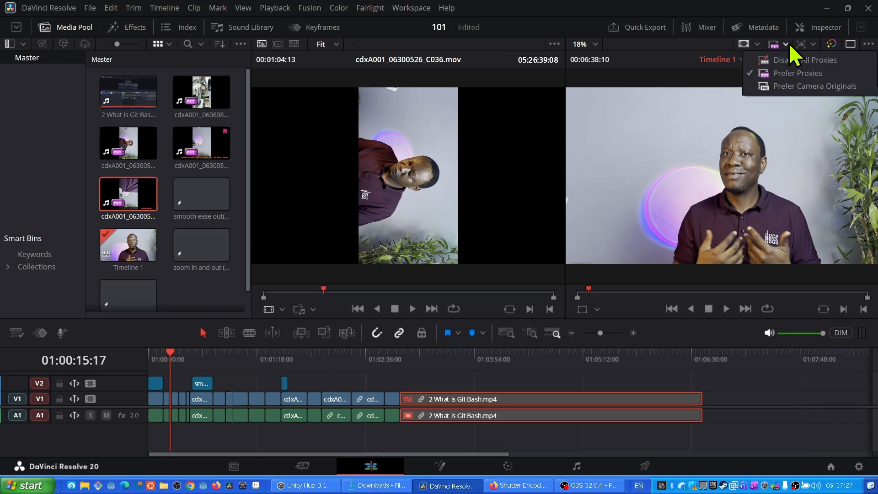
click(770, 91)
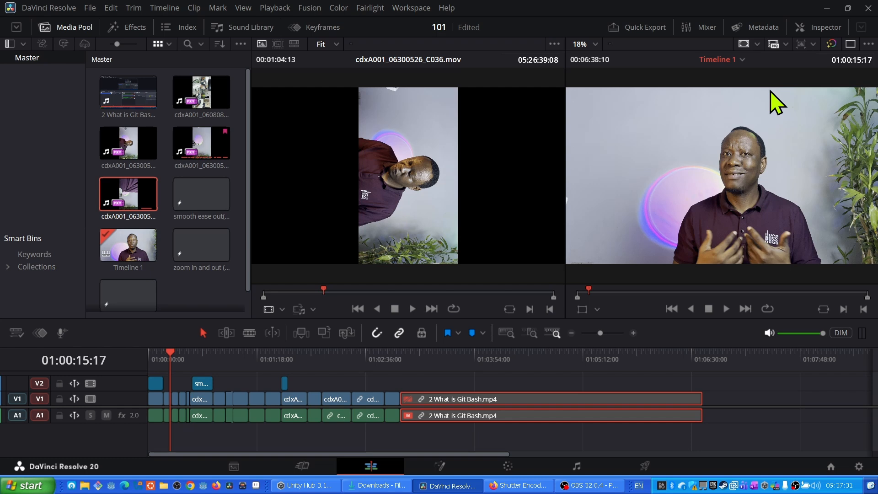
- Launch Shutter Encoder from the Start menu search and close the browser window showing its website
click(521, 486)
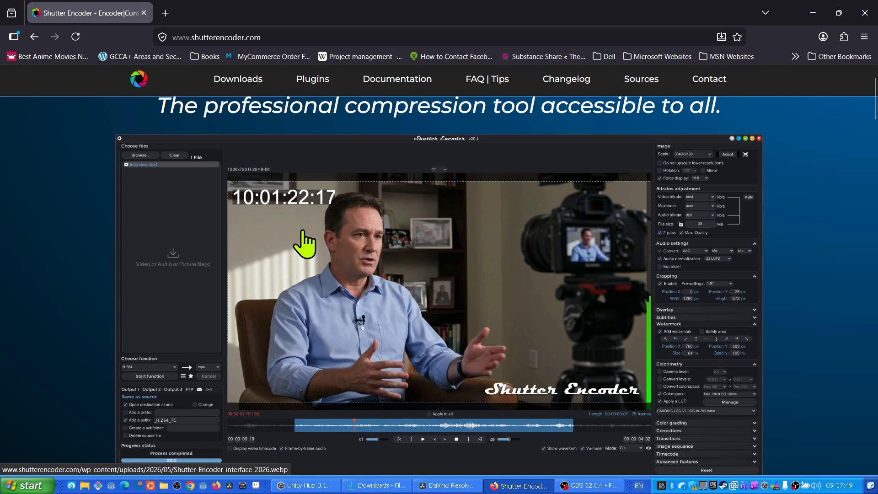
click(28, 490)
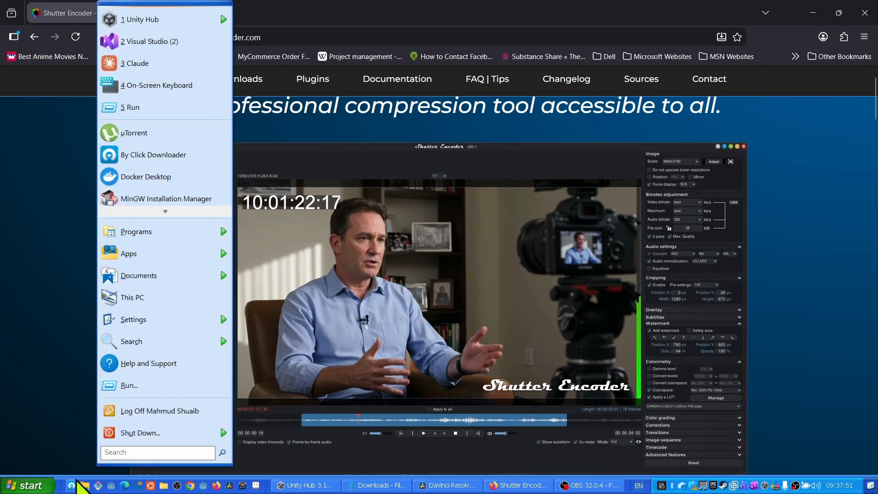
click(137, 453)
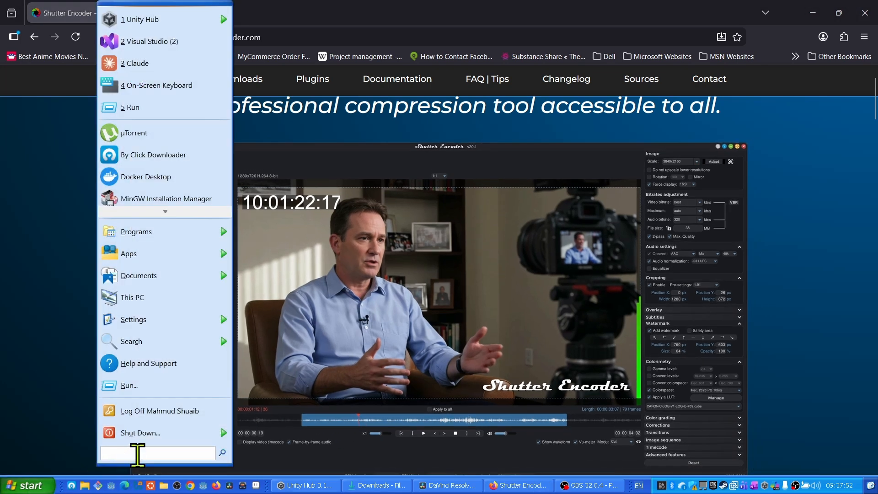
text(shutter)
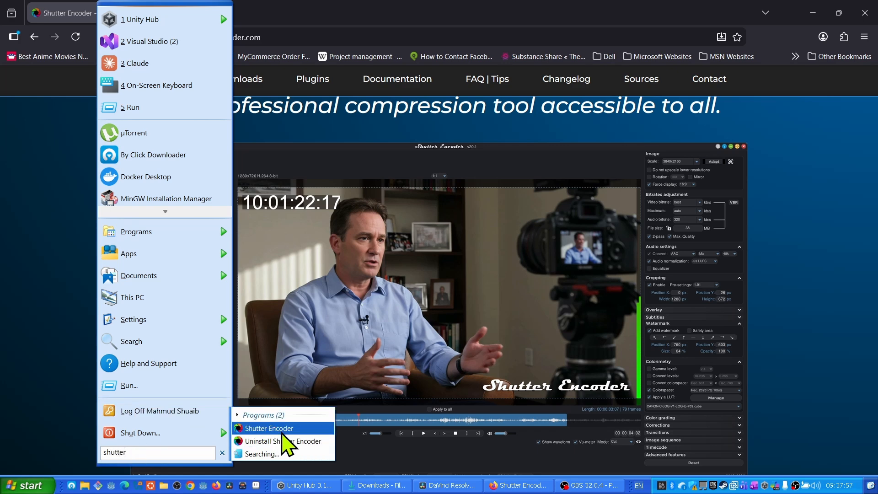
click(277, 429)
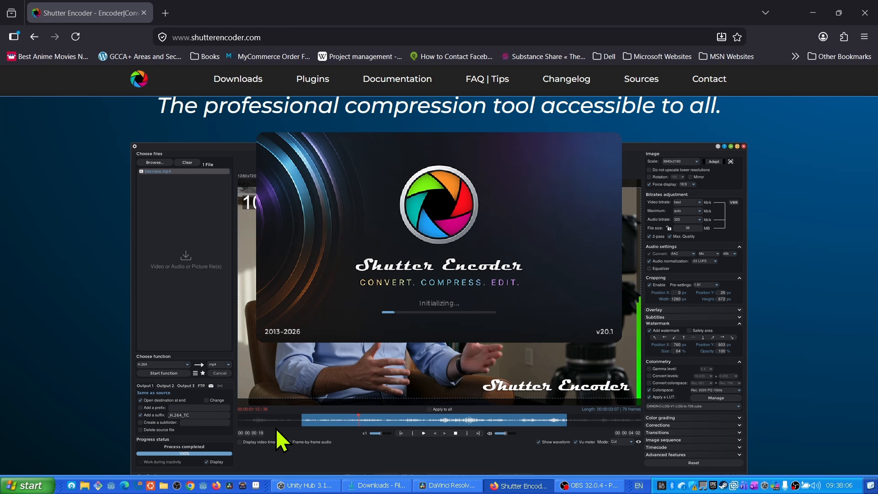
click(865, 14)
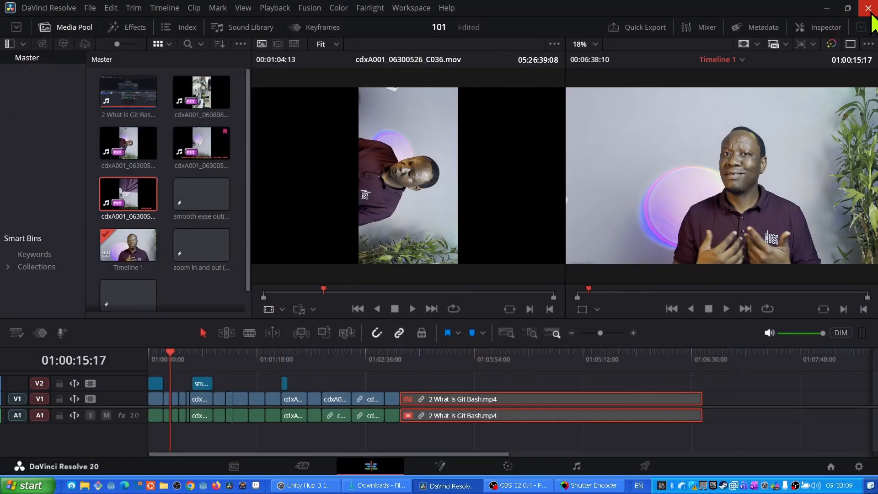
click(567, 484)
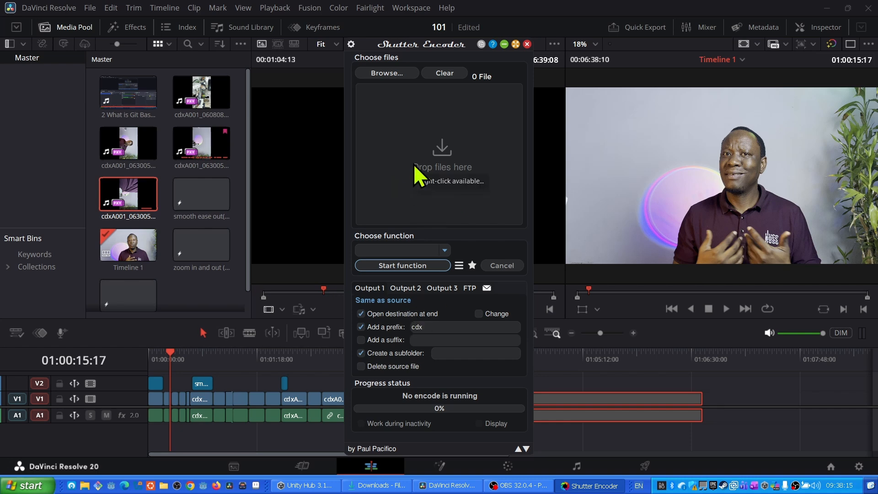
- Load the clip A001_06060643_C031 from E:\GIT TUT\Media into Shutter Encoder, declining the offered update
click(442, 155)
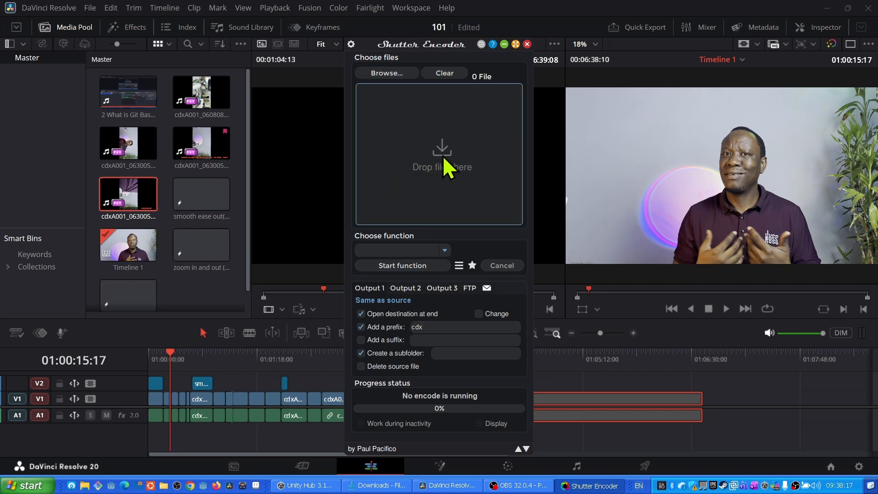
click(381, 72)
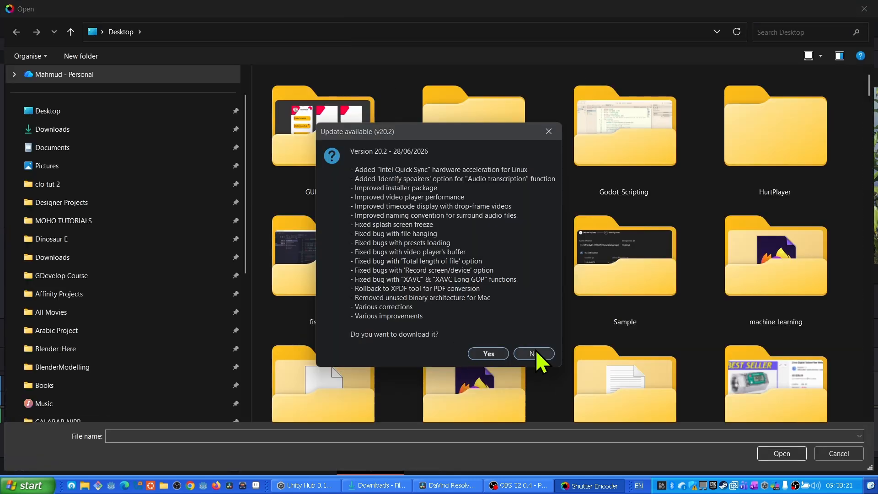
click(536, 354)
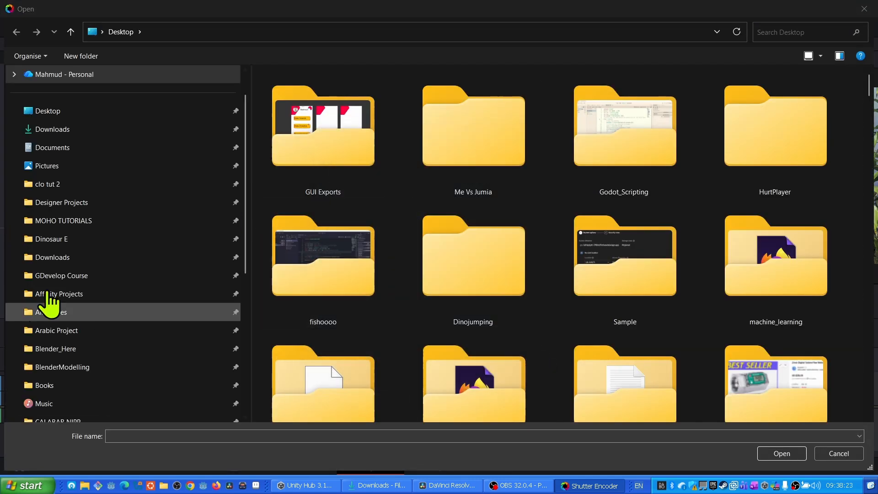
scroll(83, 388, down, 5)
click(54, 349)
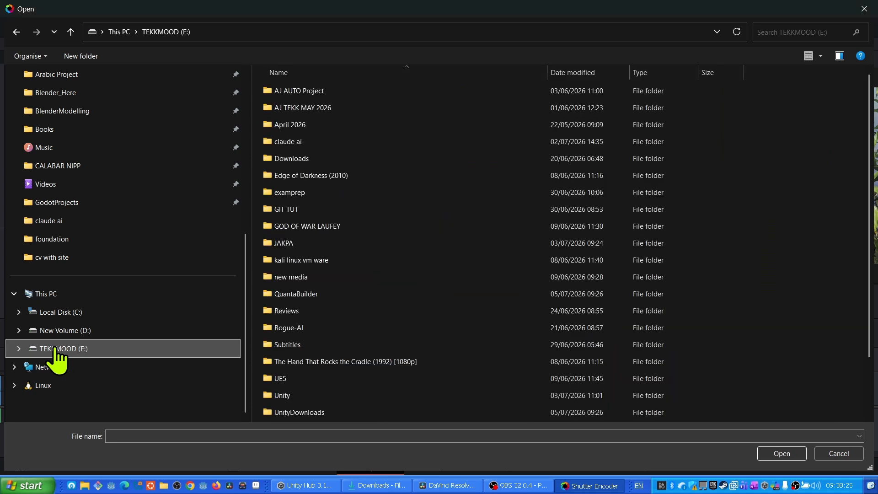
scroll(306, 229, down, 2)
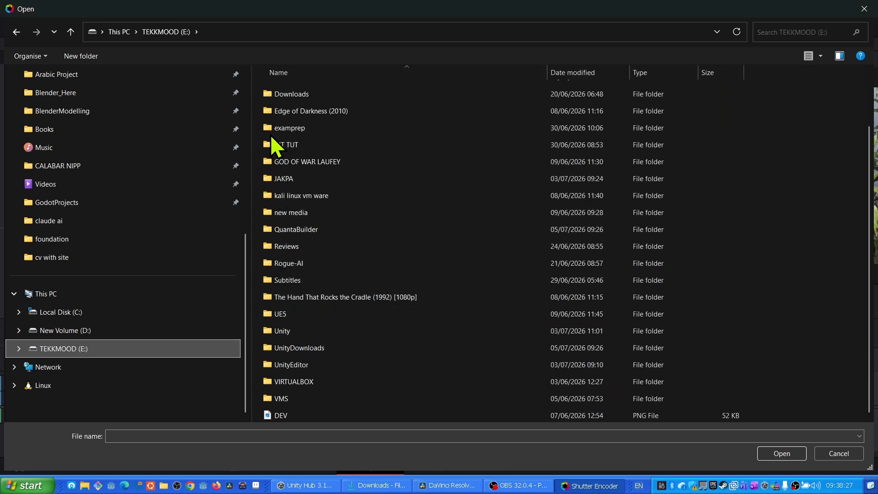
double_click(286, 147)
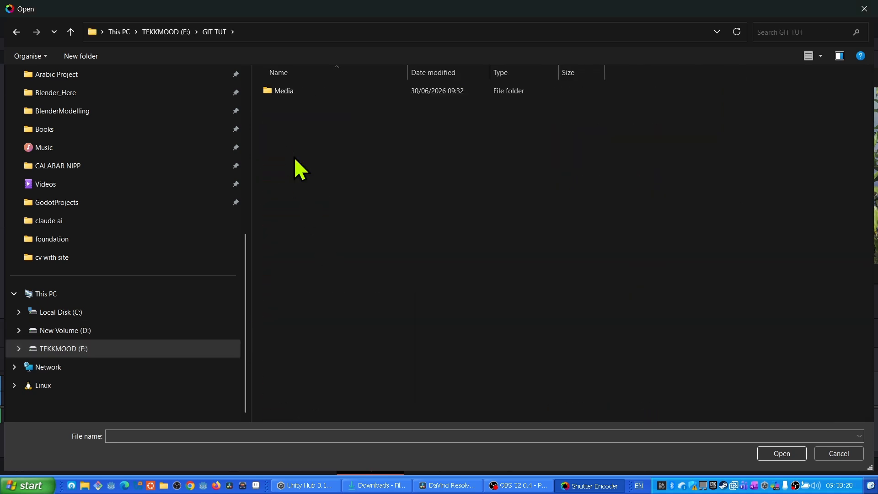
double_click(275, 91)
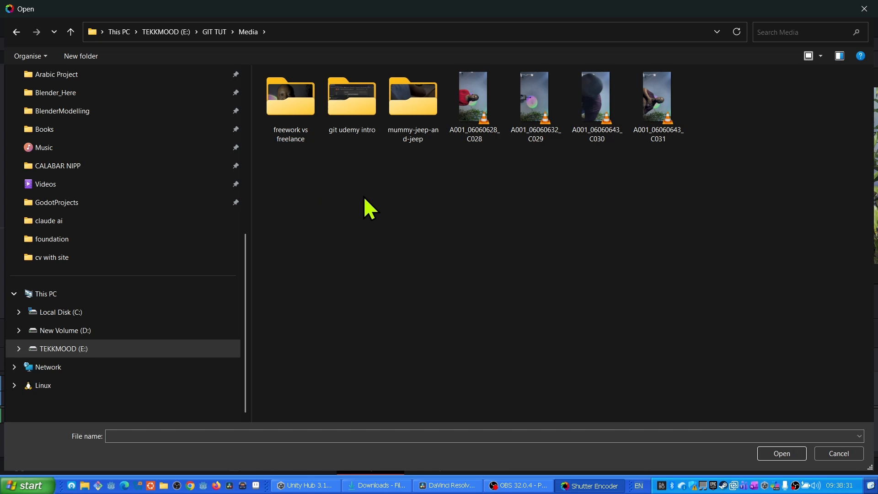
click(654, 111)
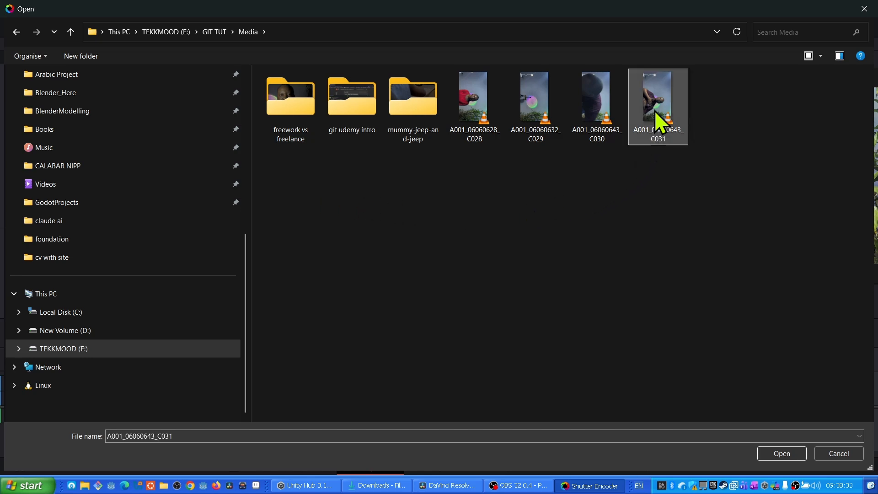
click(782, 453)
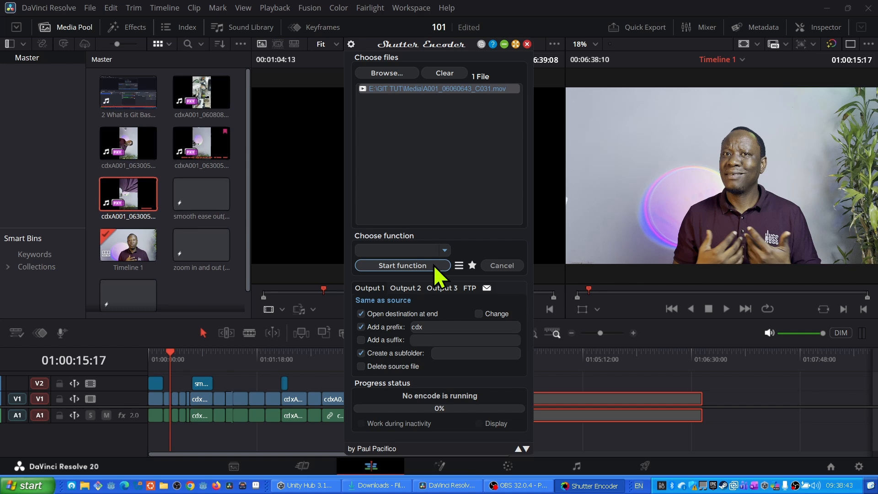
- Choose the DNxHR conversion function and set its profile to HQX
click(443, 250)
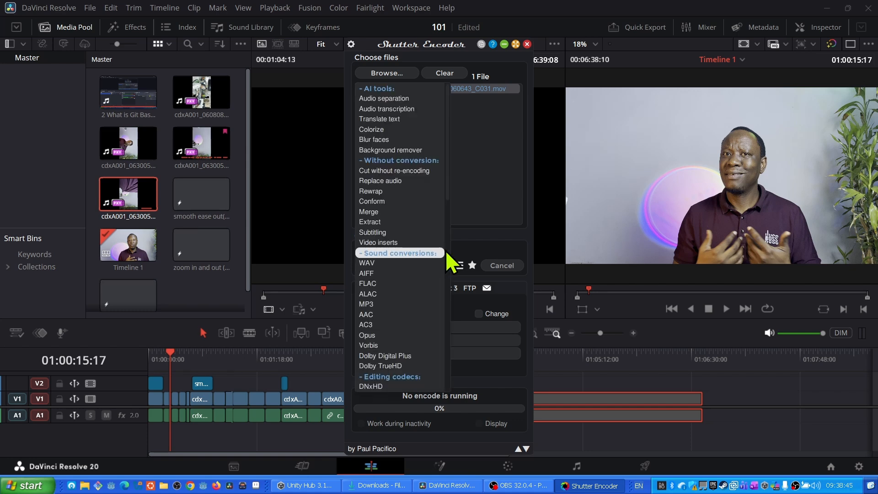
click(490, 212)
click(444, 251)
scroll(386, 308, down, 3)
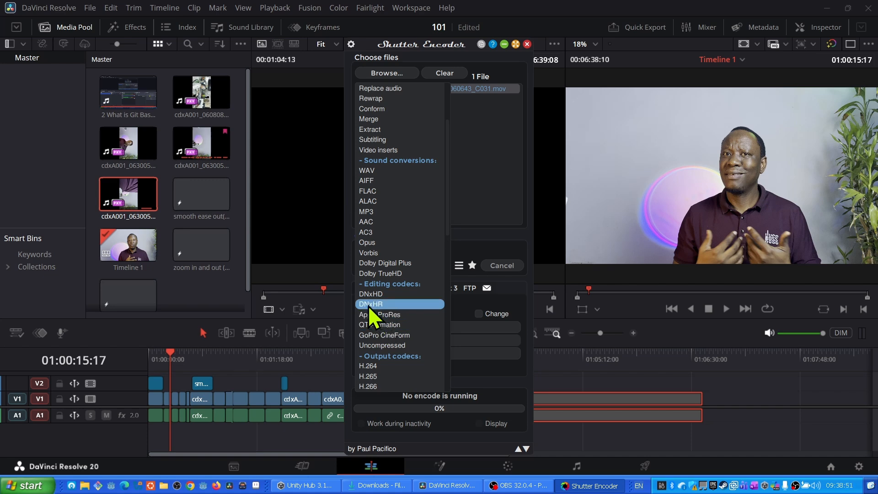
click(369, 305)
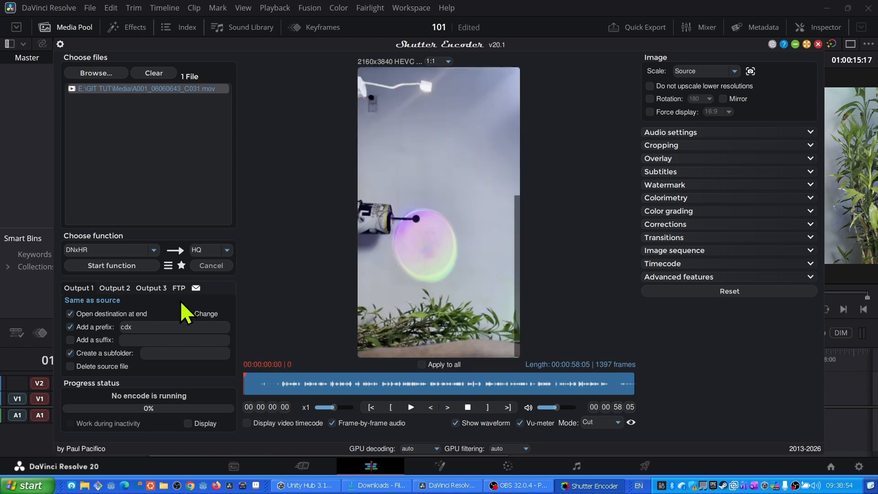
click(227, 250)
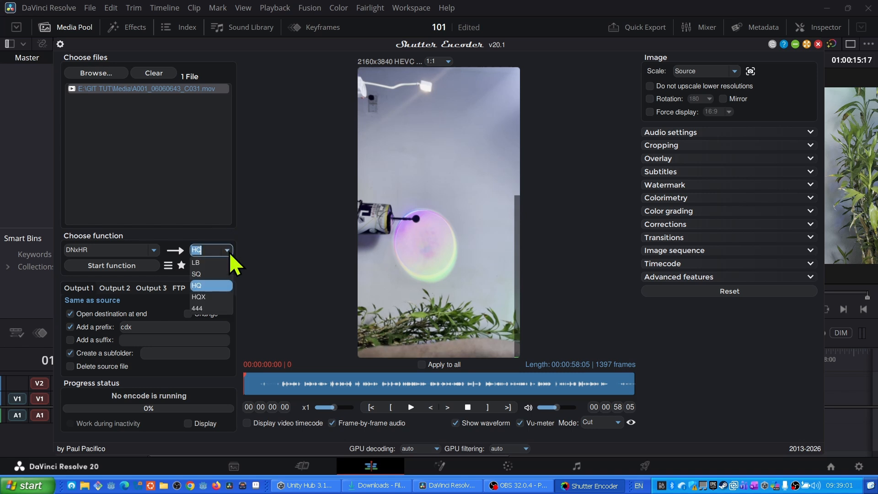
click(209, 297)
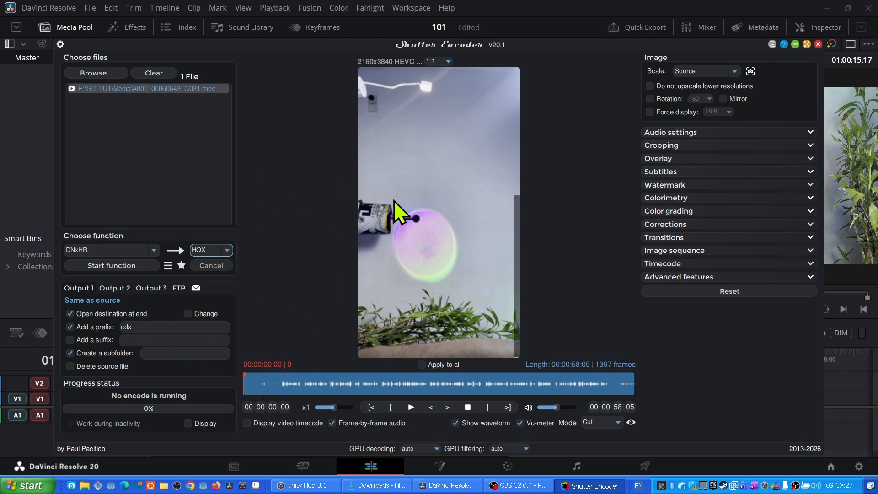
- Close Shutter Encoder and dismiss its thank-you window
drag(468, 46, 471, 79)
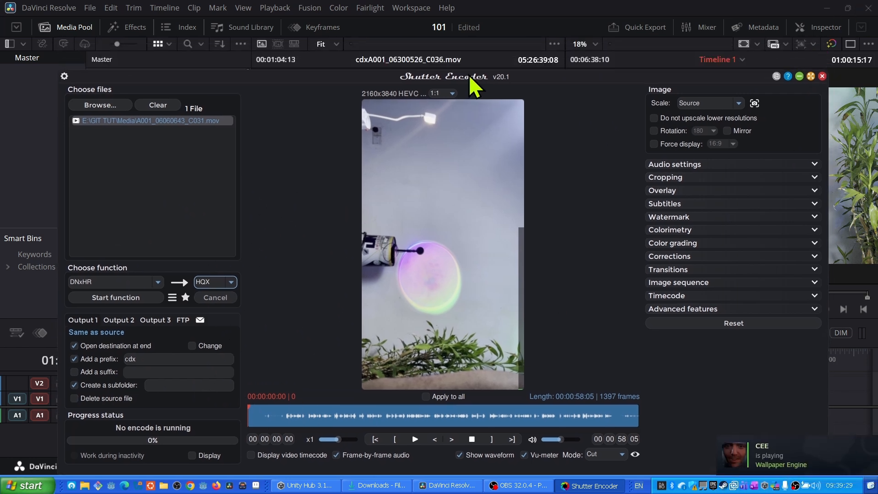
click(822, 76)
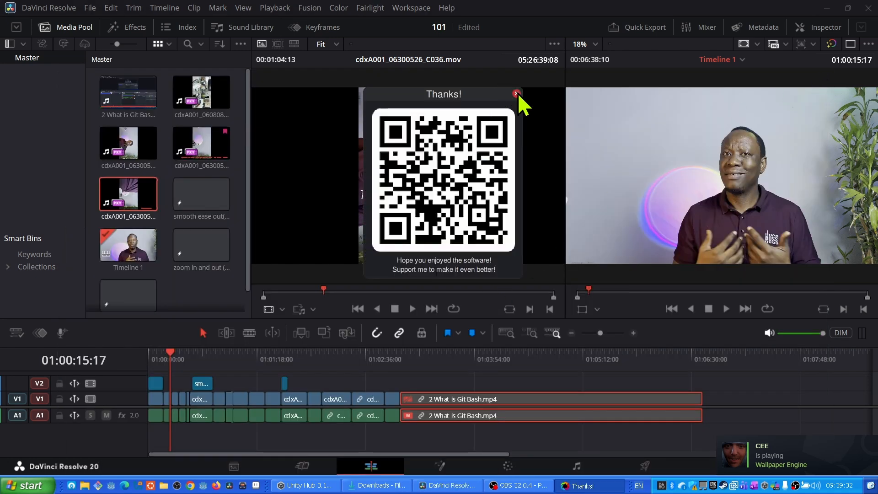
click(517, 93)
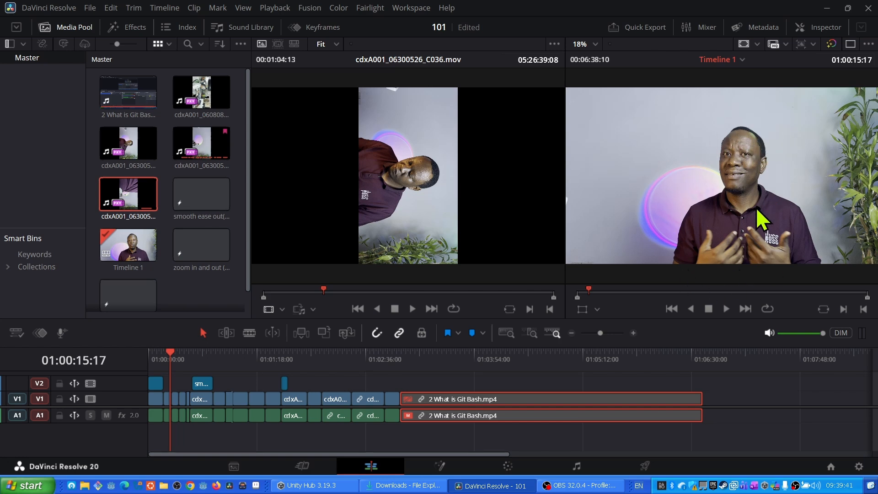
- Hide the Media Pool and switch to the Color page
click(832, 44)
click(44, 27)
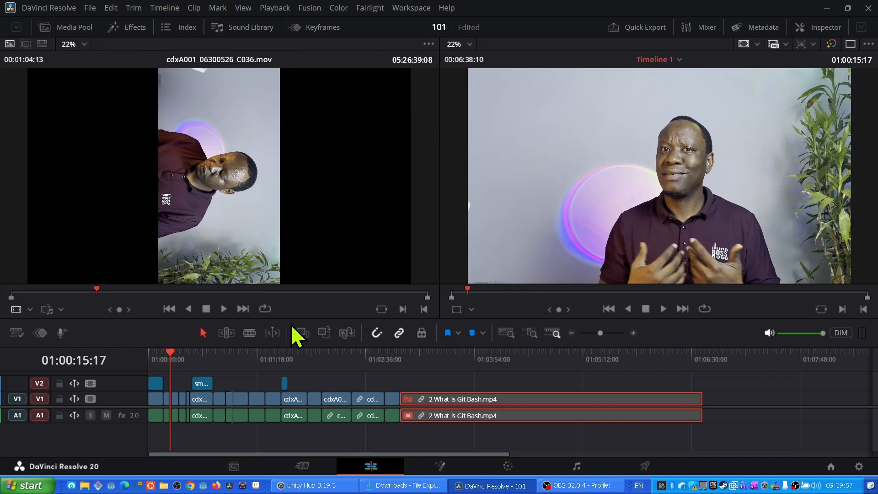
click(507, 465)
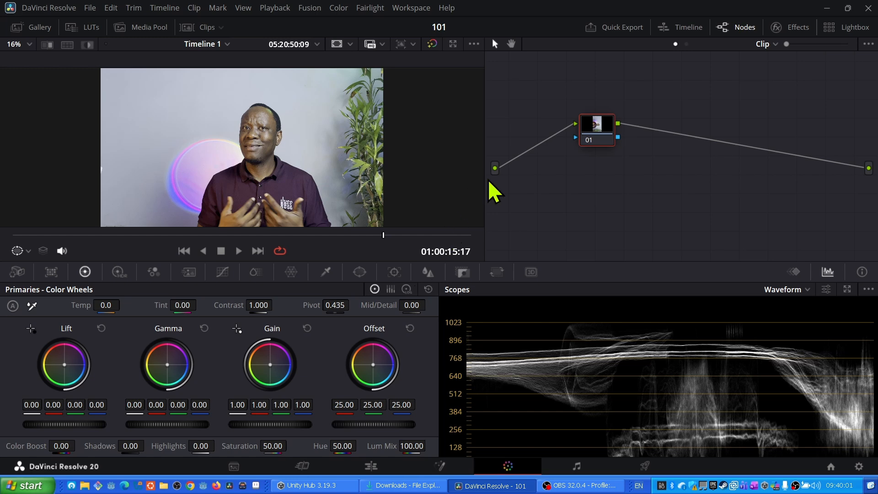
- Widen the node editor and add two serial nodes after the first node
drag(485, 178, 441, 181)
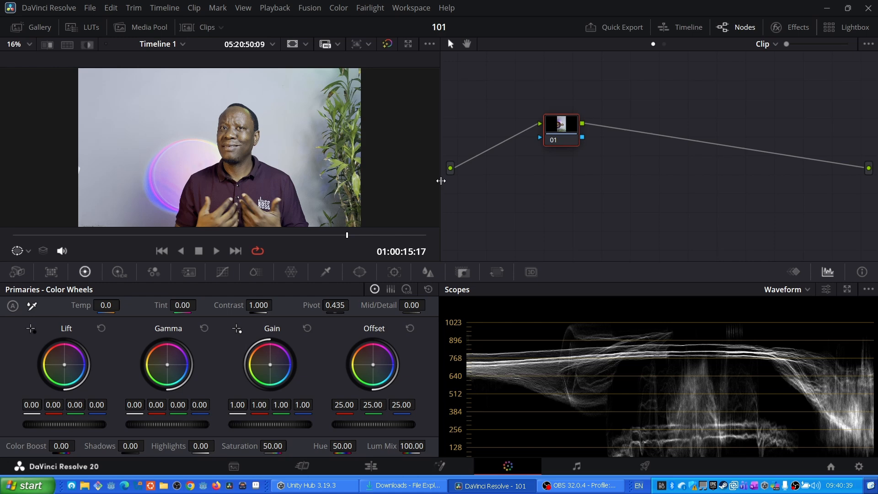
key(alt+s)
key(alt+s)
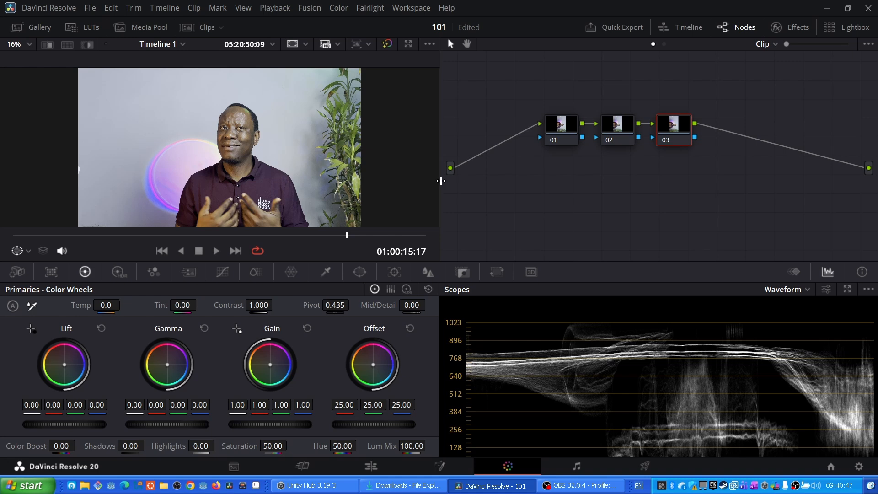
- Label the first node raw
click(558, 133)
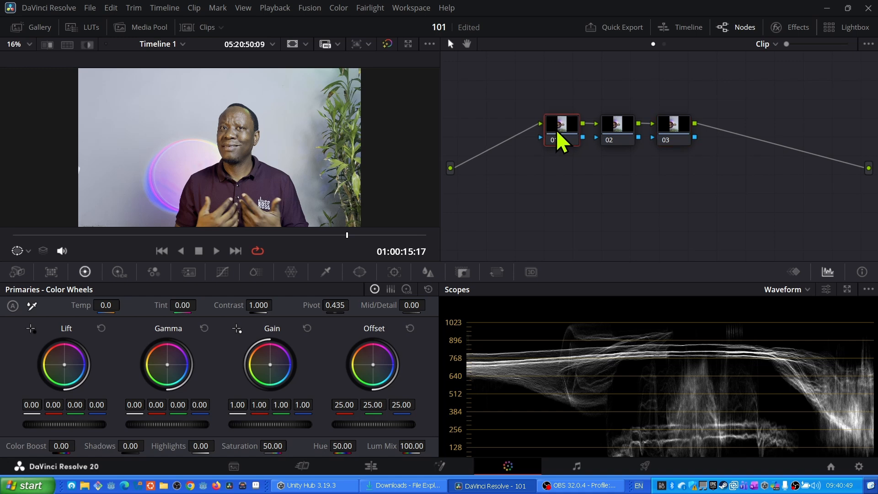
right_click(558, 133)
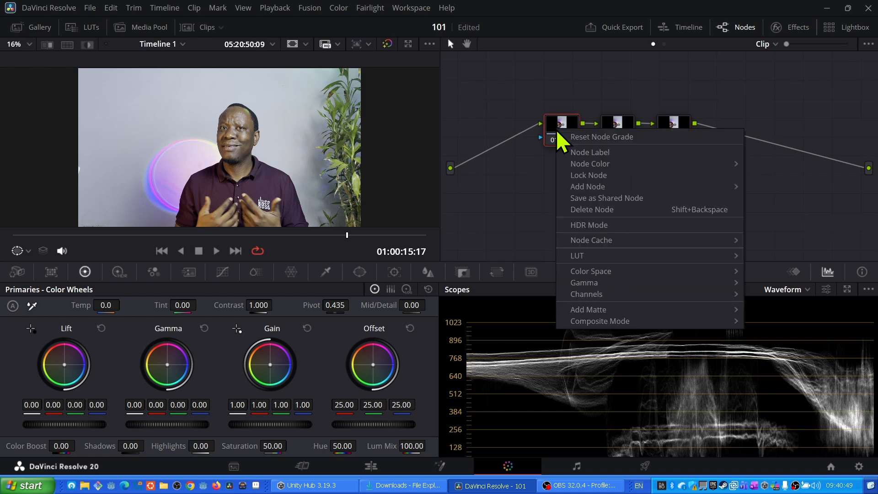
click(585, 153)
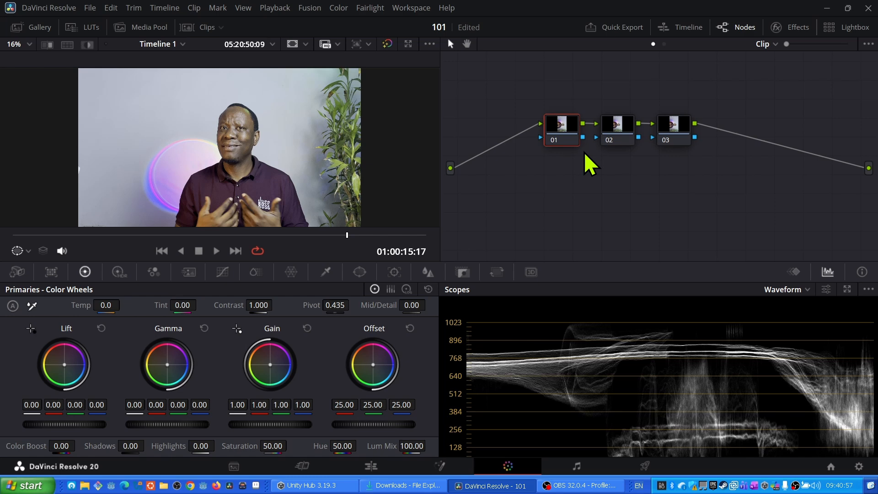
right_click(557, 131)
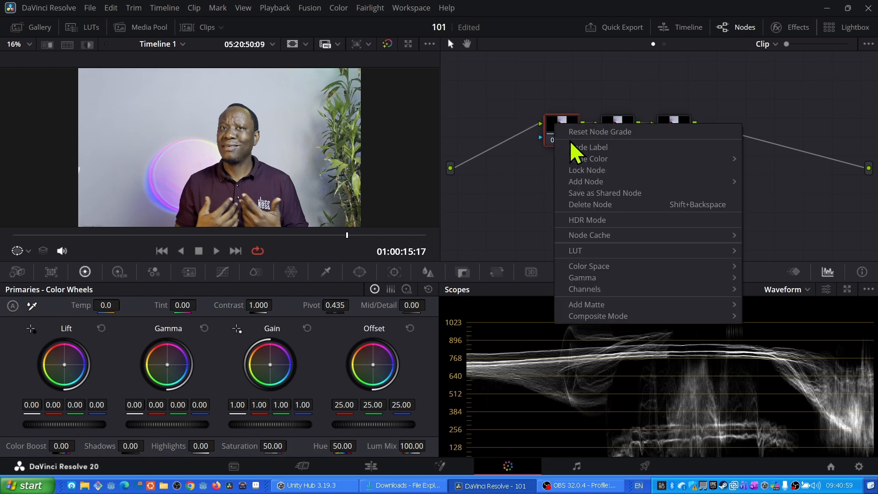
click(579, 149)
text(raw)
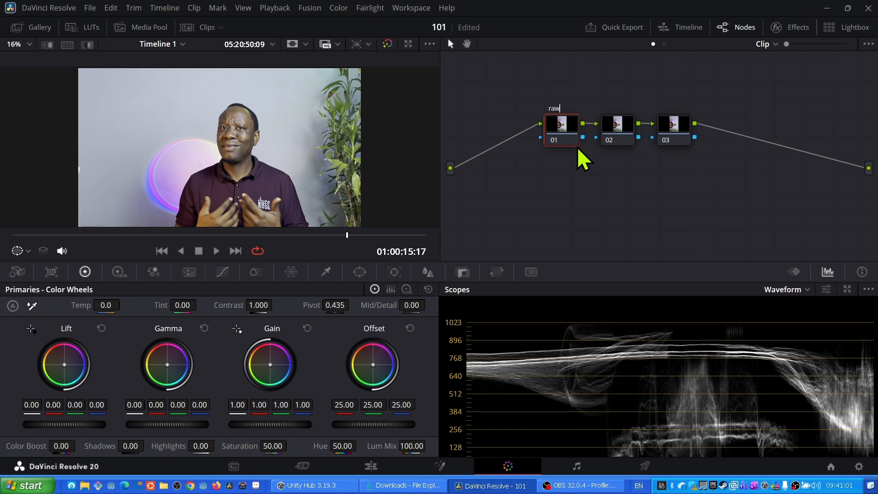
key(Return)
- Rearrange the node graph, moving node 02 lower and node 01 to the left
click(609, 132)
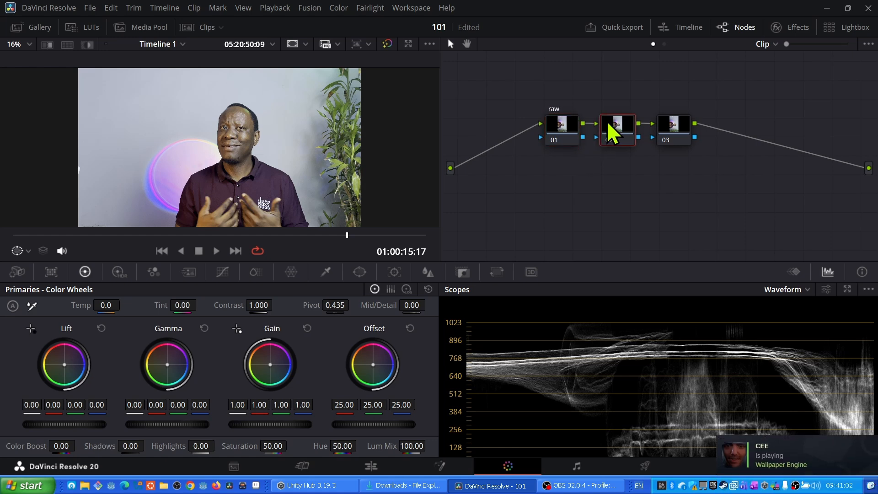
drag(609, 124, 607, 157)
drag(555, 129, 508, 123)
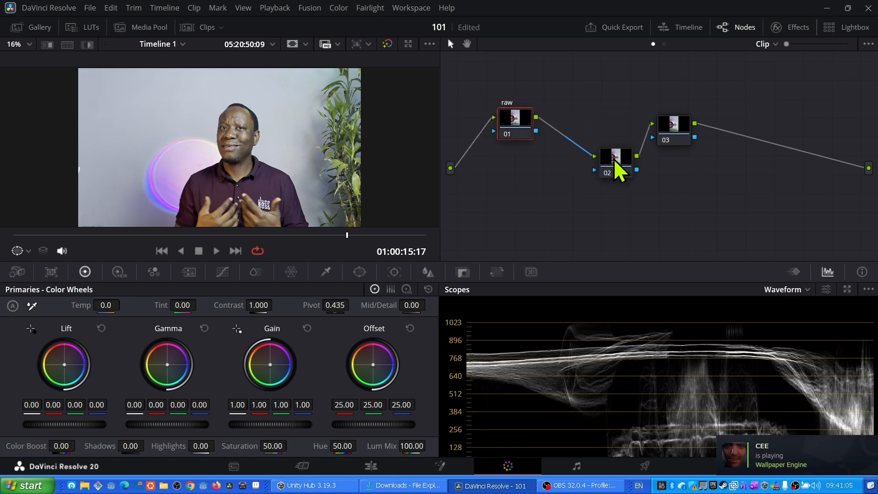
drag(614, 160, 602, 153)
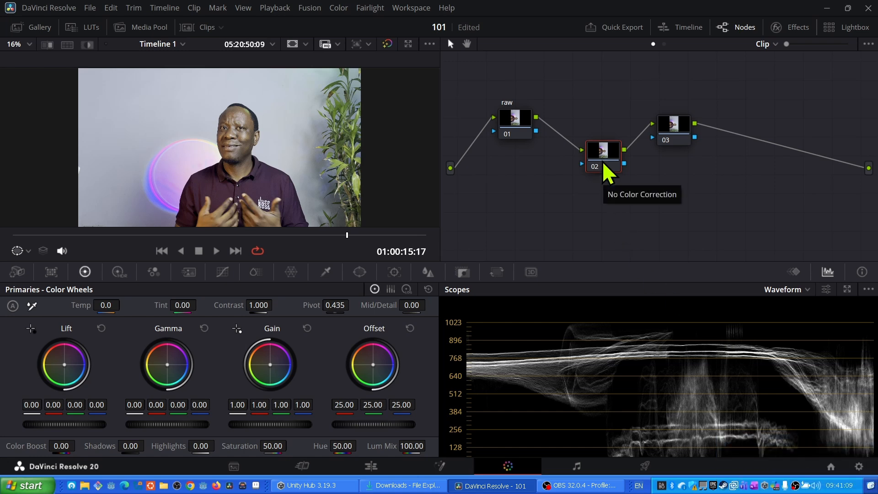
- Label the second node cst
right_click(608, 173)
key(Escape)
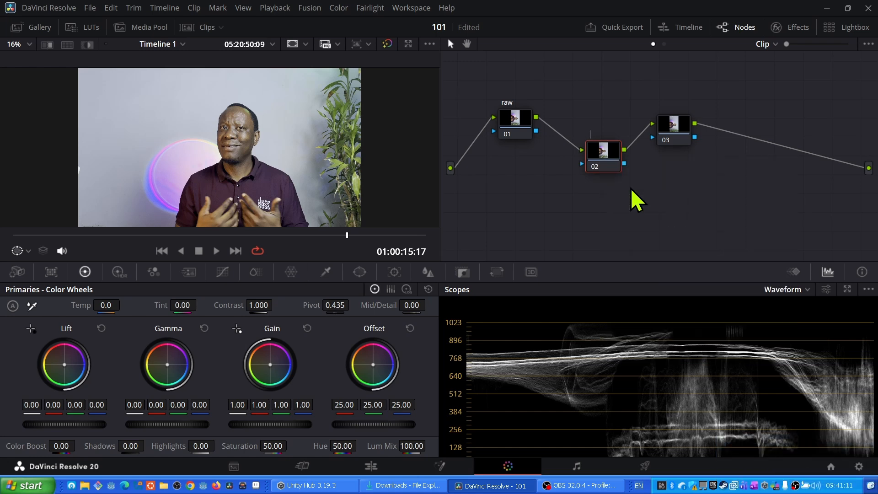
text(cst)
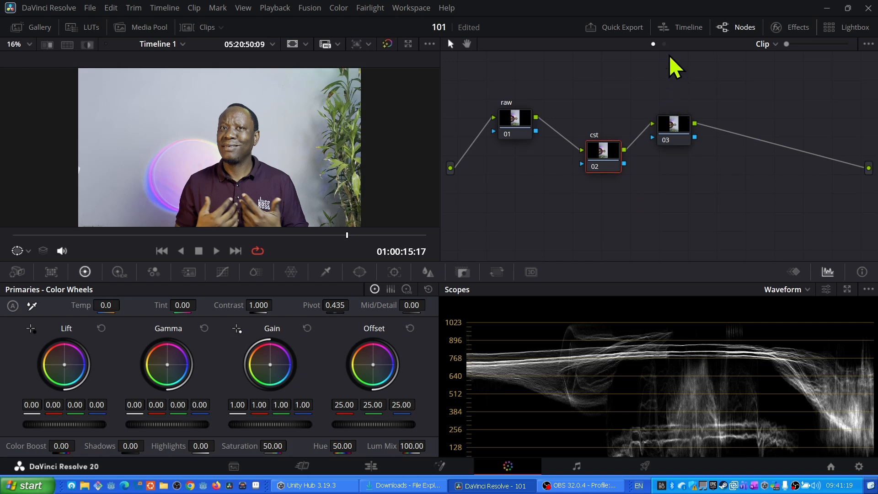
- Open the Effects library and search it for cst
click(776, 28)
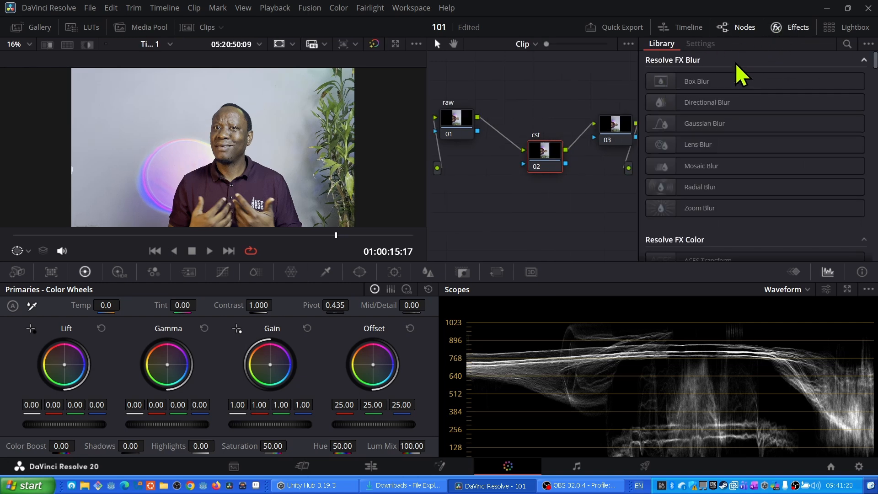
click(847, 43)
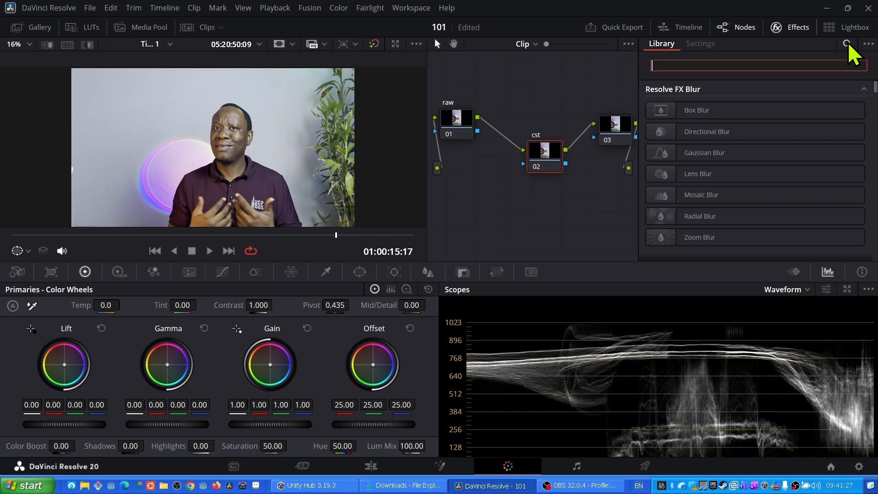
text(cst)
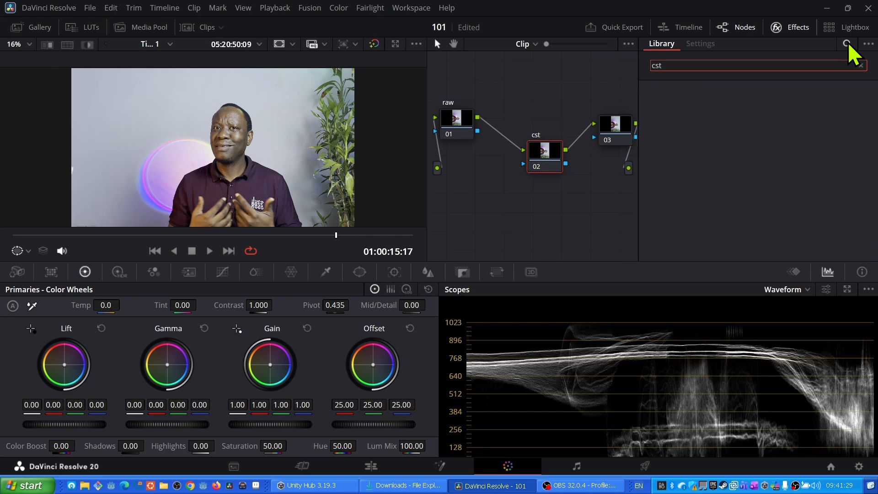
- Search the effects library for Colo and apply Color Space Transform to the cst node
key(BackSpace)
key(BackSpace)
key(BackSpace)
text(C)
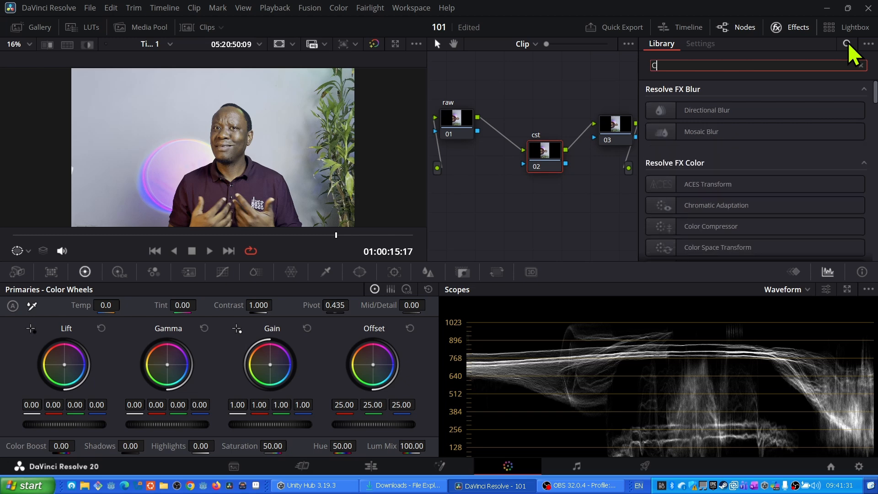
text(olo)
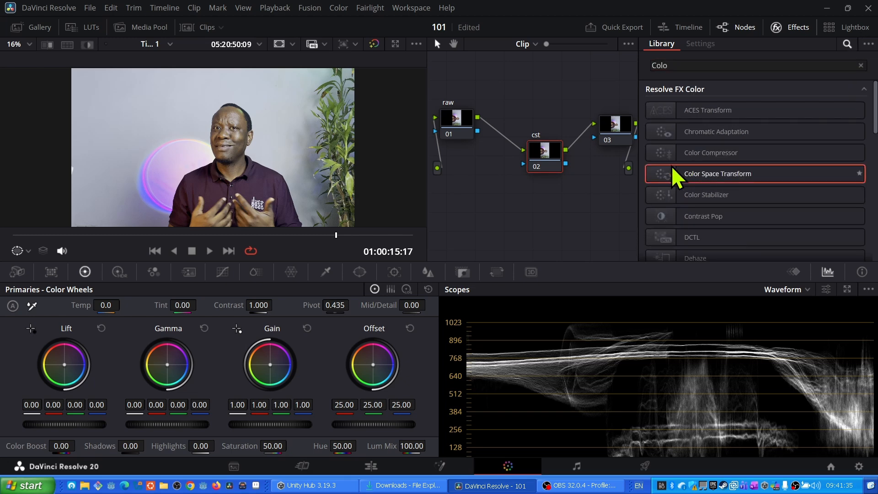
drag(680, 174, 545, 165)
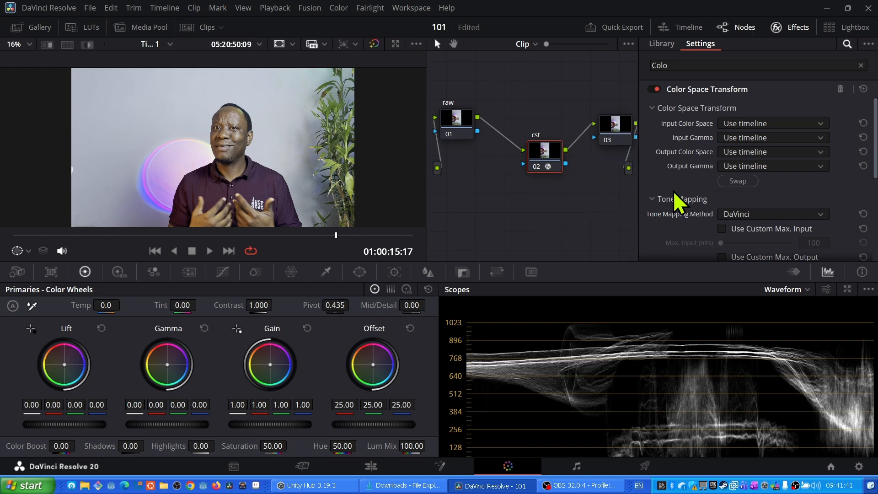
- Set the Color Space Transform's input color space to Rec.2020
click(736, 125)
click(736, 125)
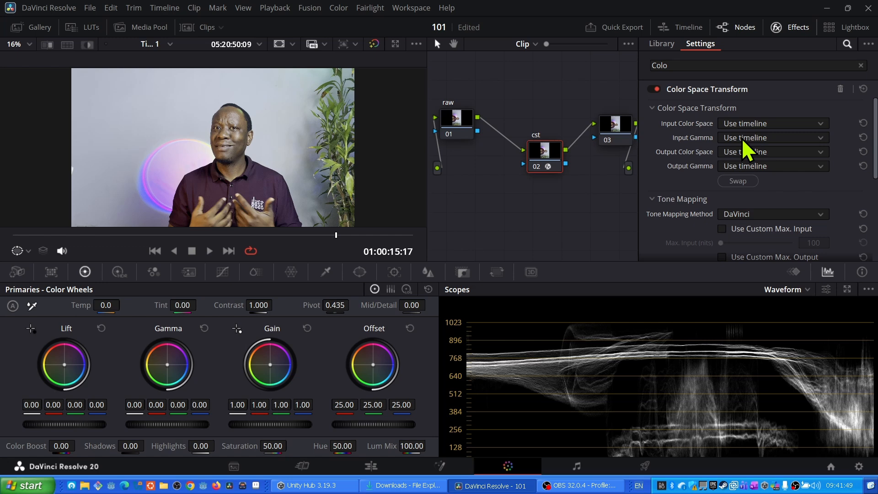
click(746, 123)
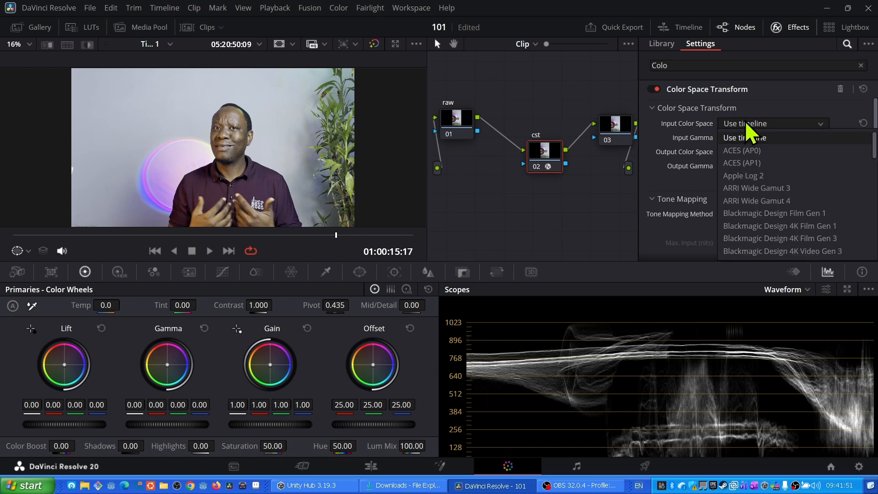
scroll(763, 187, down, 3)
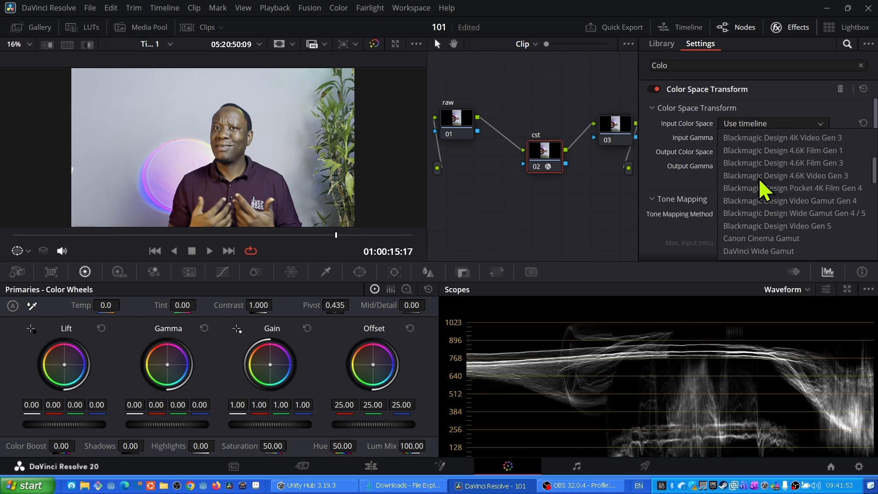
scroll(763, 190, down, 8)
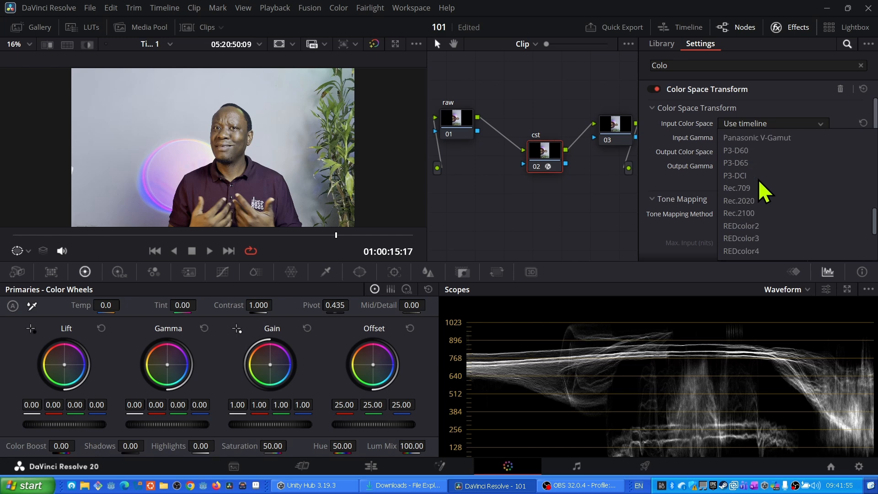
click(749, 201)
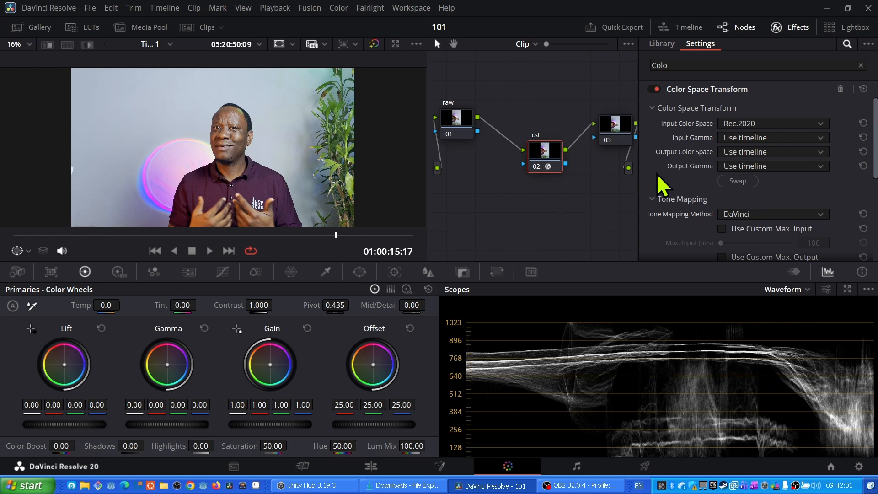
- Set the input gamma to Rec.2100 HLG
click(745, 139)
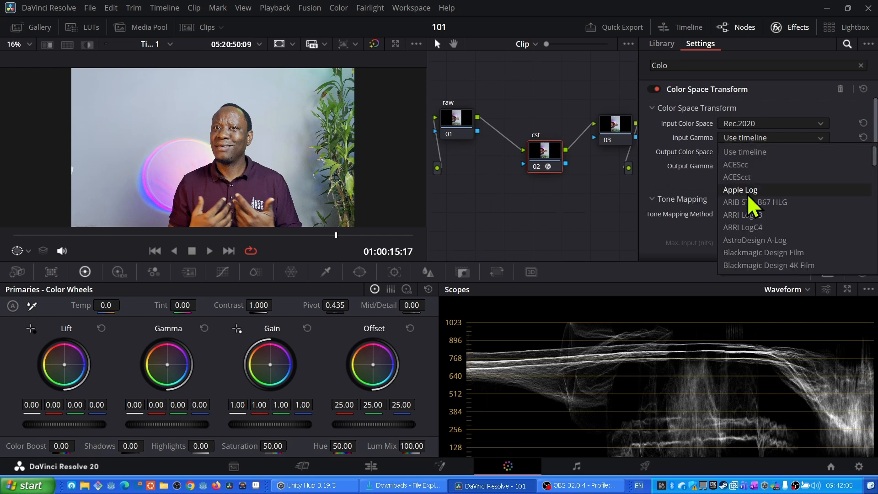
scroll(752, 197, down, 3)
scroll(752, 208, down, 5)
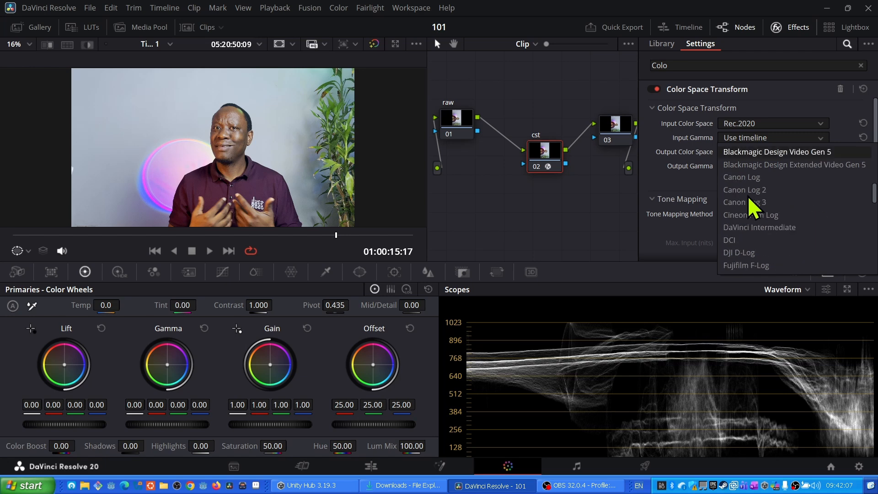
scroll(752, 208, down, 3)
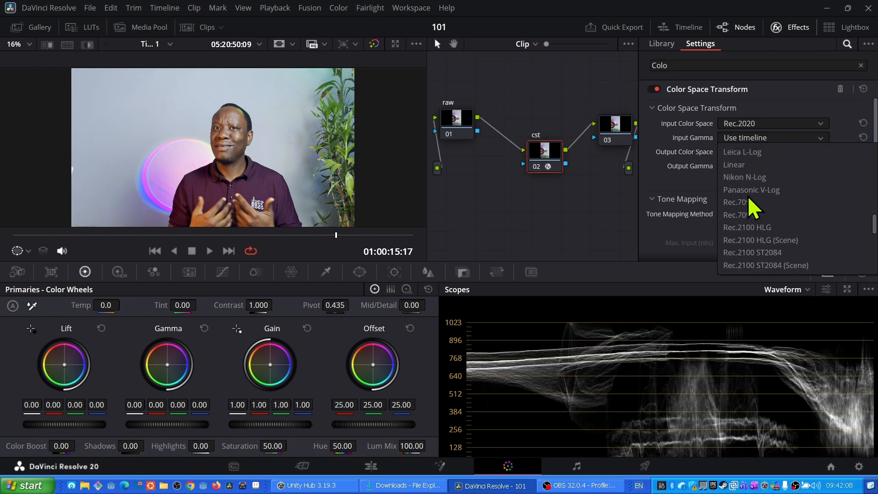
click(744, 231)
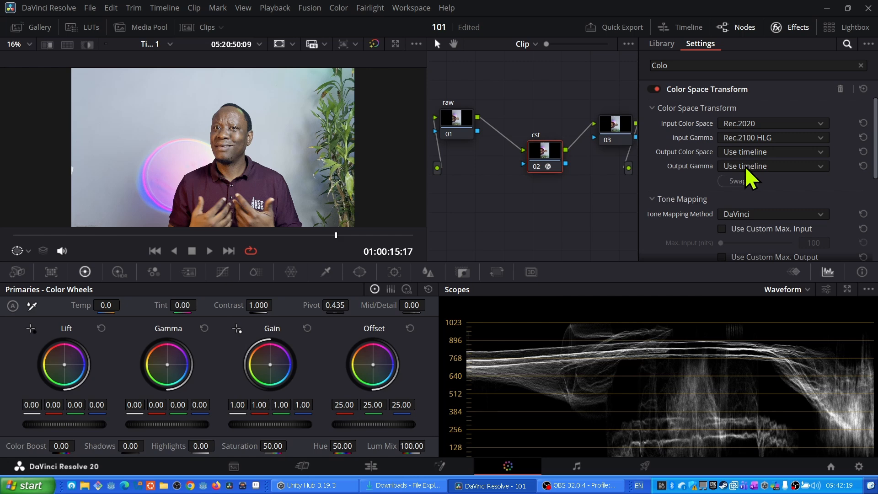
- Set the output color space to Rec.709
click(737, 152)
scroll(745, 247, down, 8)
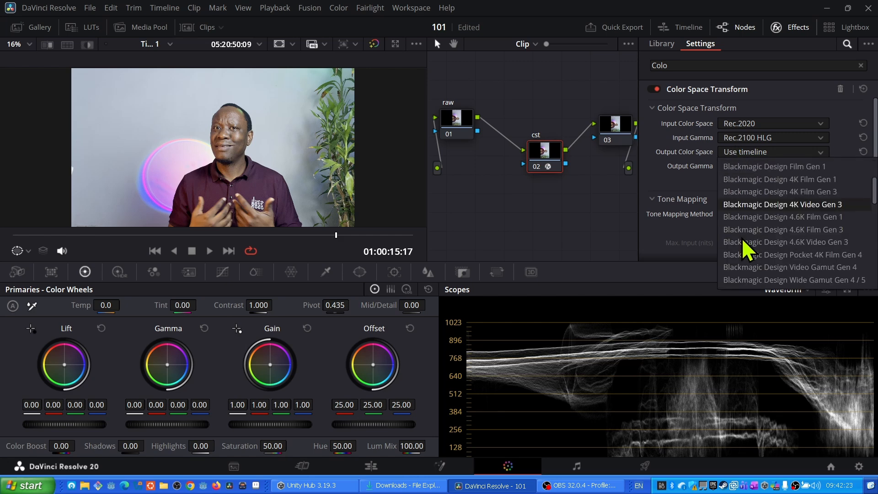
scroll(744, 249, down, 3)
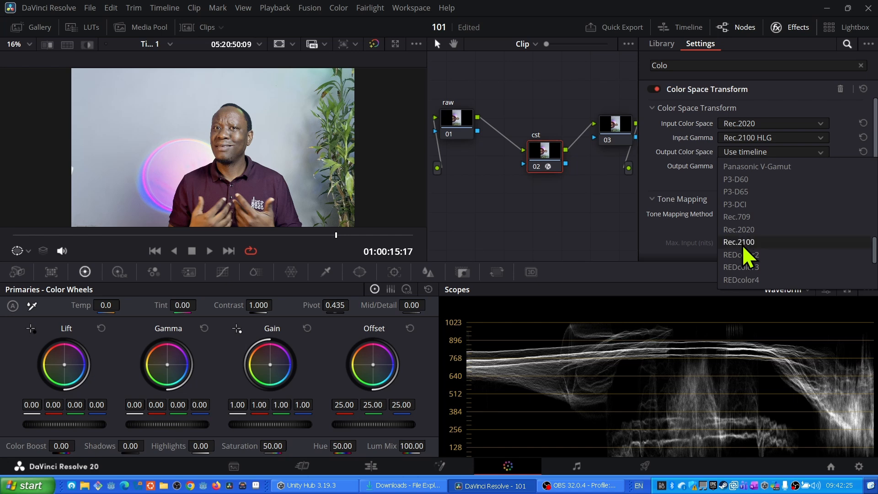
click(745, 222)
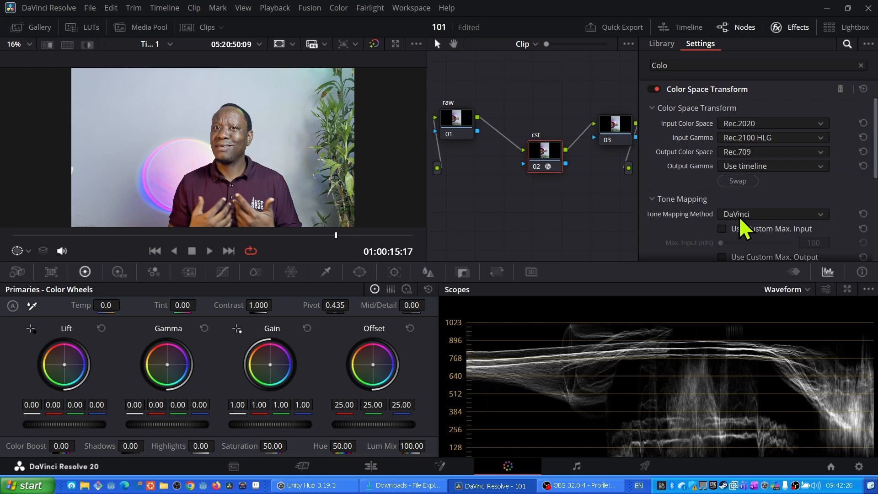
- Set the output gamma to Gamma 2.4
click(744, 168)
scroll(749, 247, down, 10)
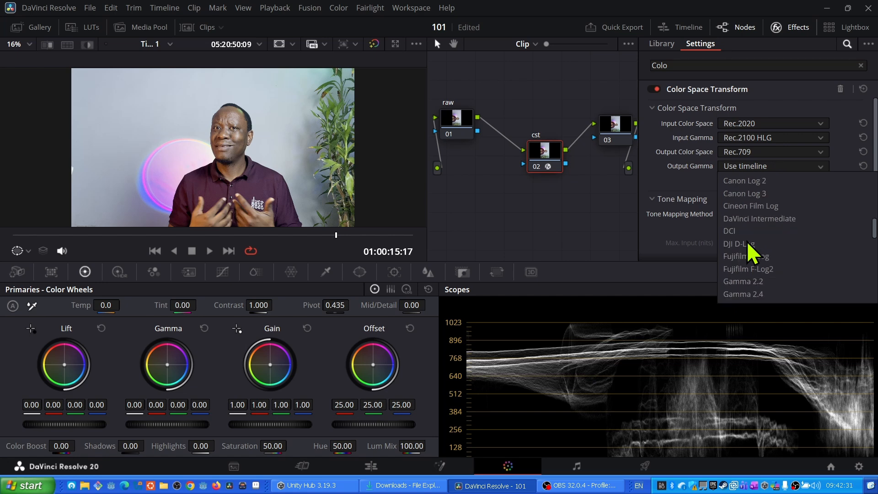
scroll(750, 251, down, 6)
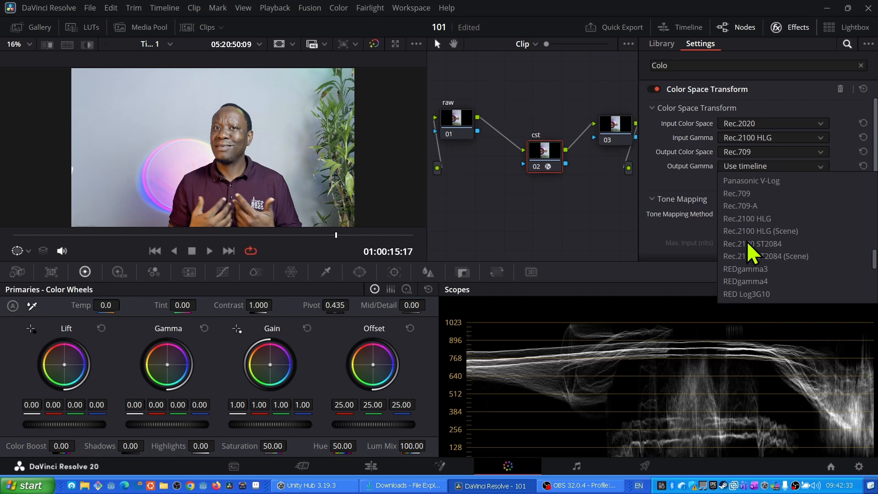
scroll(753, 254, up, 15)
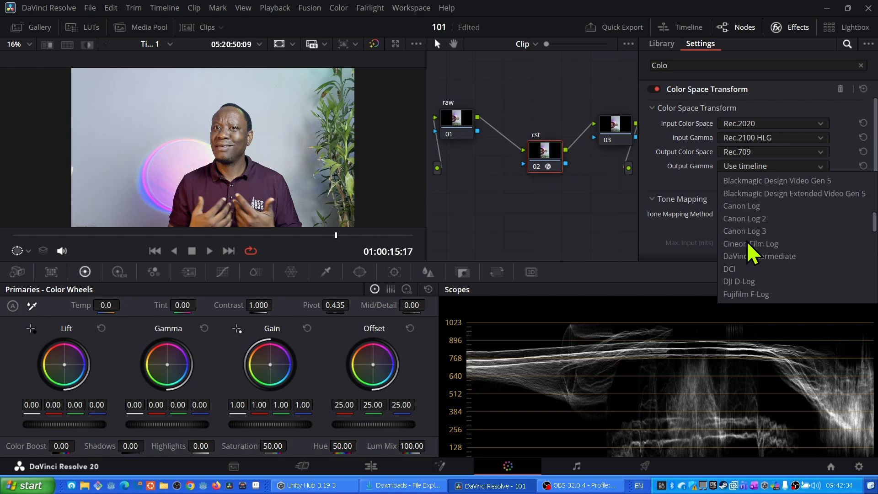
scroll(750, 252, down, 3)
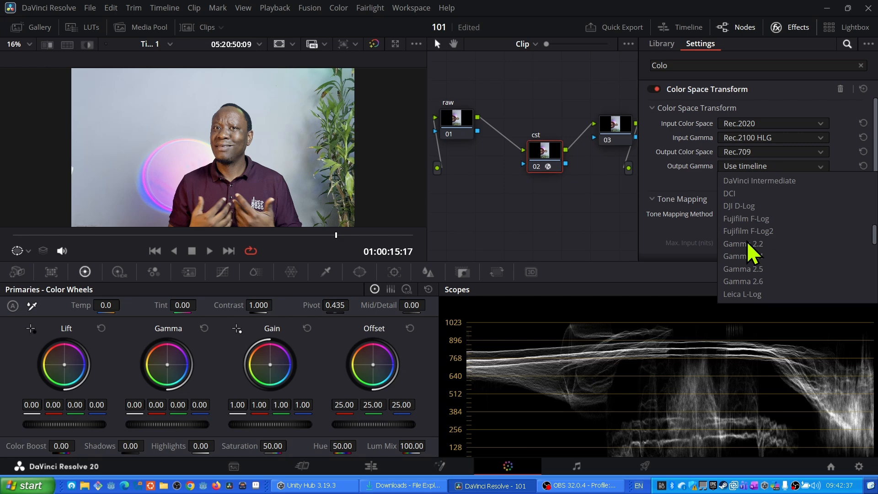
click(749, 257)
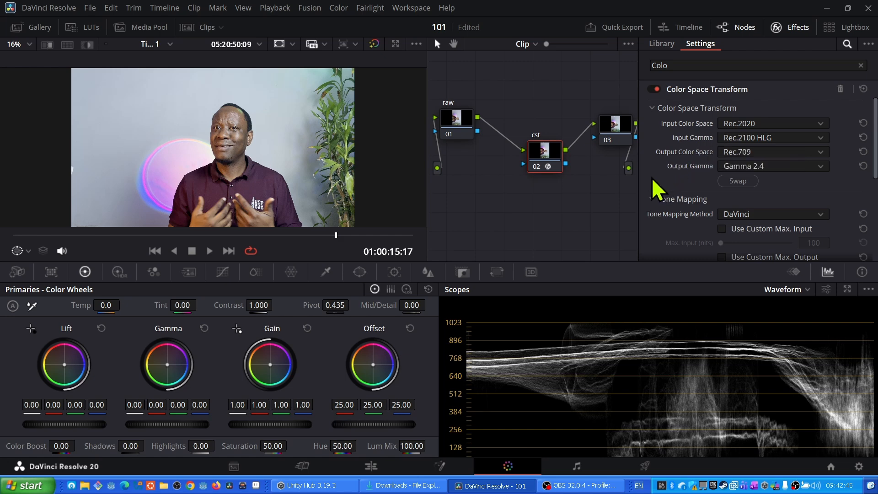
- Set the tone mapping method to Luminance Mapping and the gamut mapping method to Saturation Compression
click(741, 215)
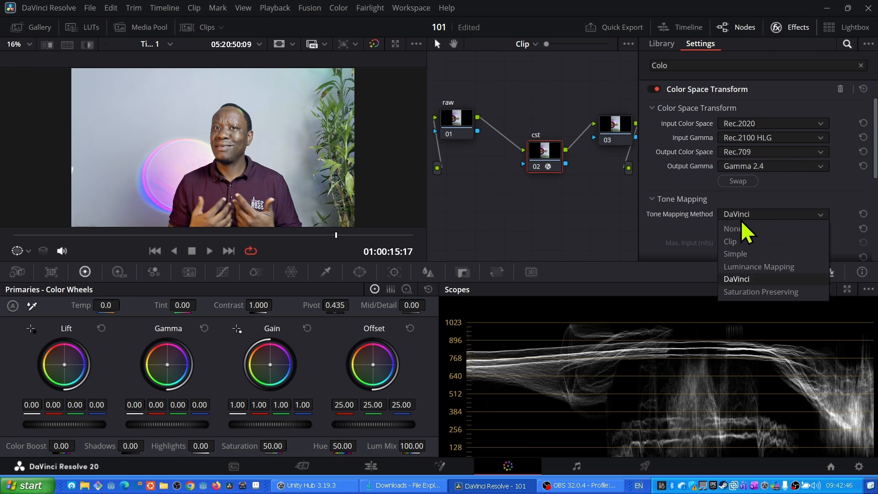
click(748, 267)
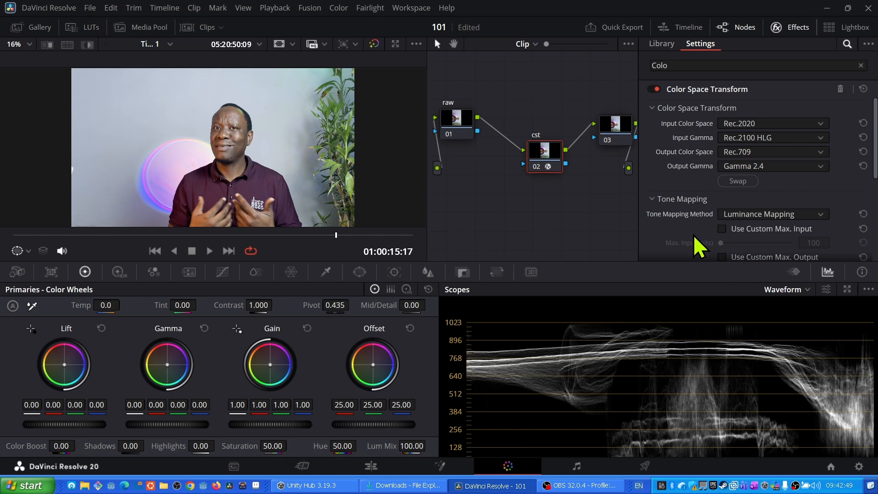
scroll(691, 229, down, 3)
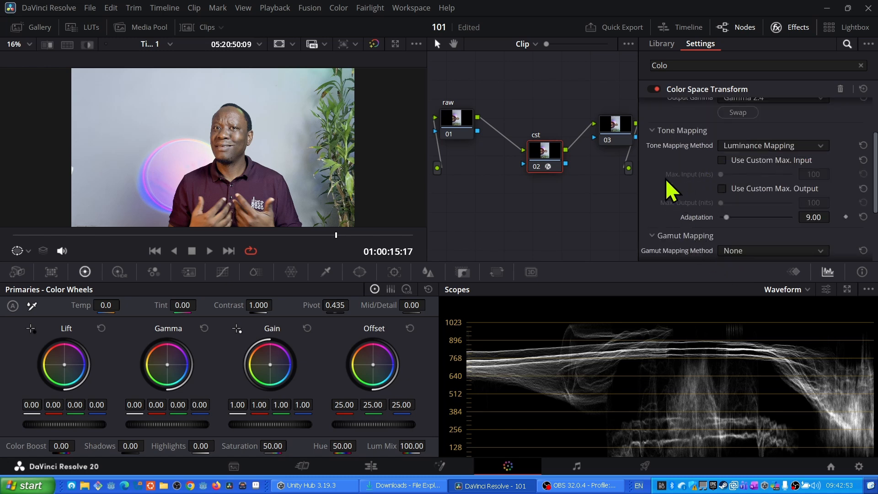
scroll(668, 188, down, 2)
scroll(668, 183, down, 2)
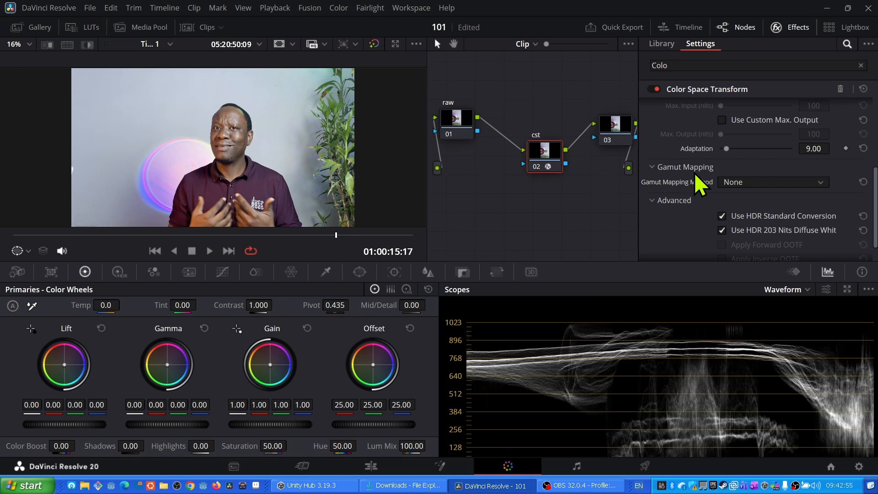
click(780, 185)
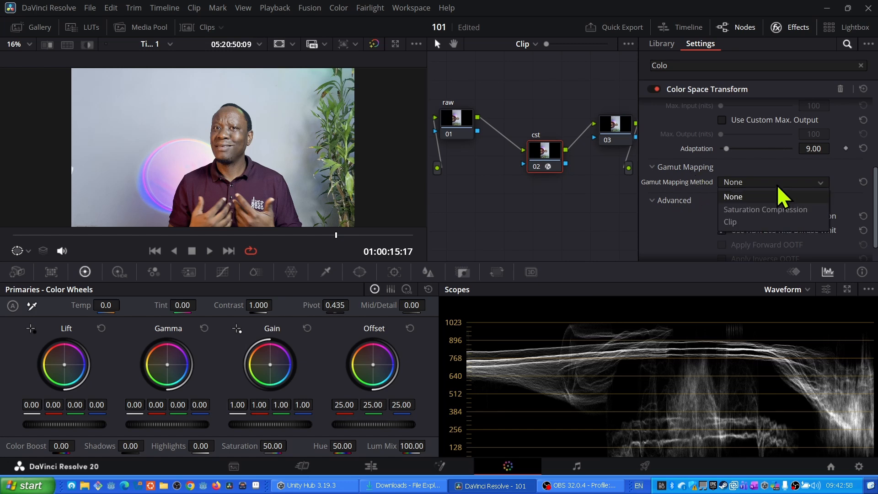
click(769, 210)
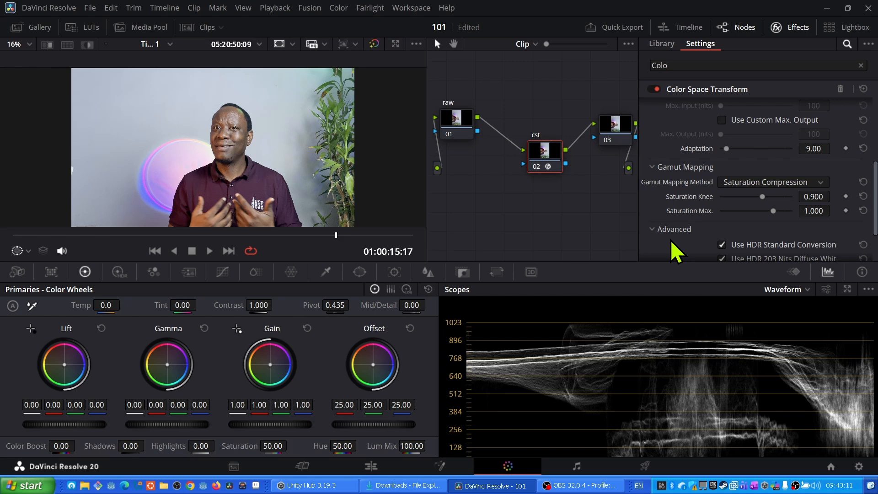
- Reposition the first node and relabel it PreCST
drag(458, 123, 480, 135)
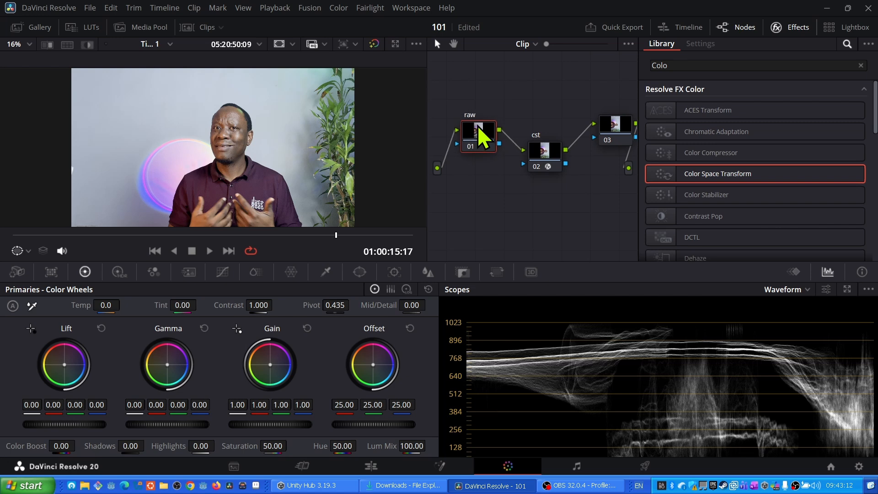
right_click(480, 135)
click(517, 149)
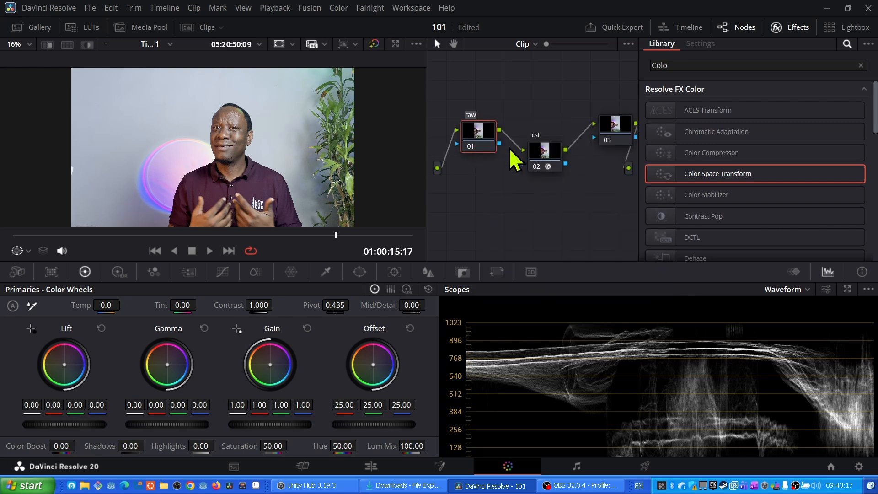
text(PreCST)
key(Return)
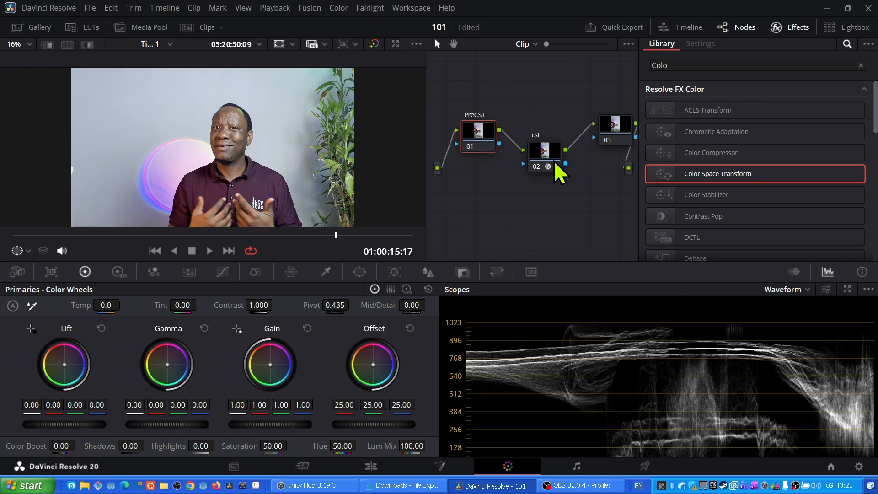
drag(477, 141, 482, 133)
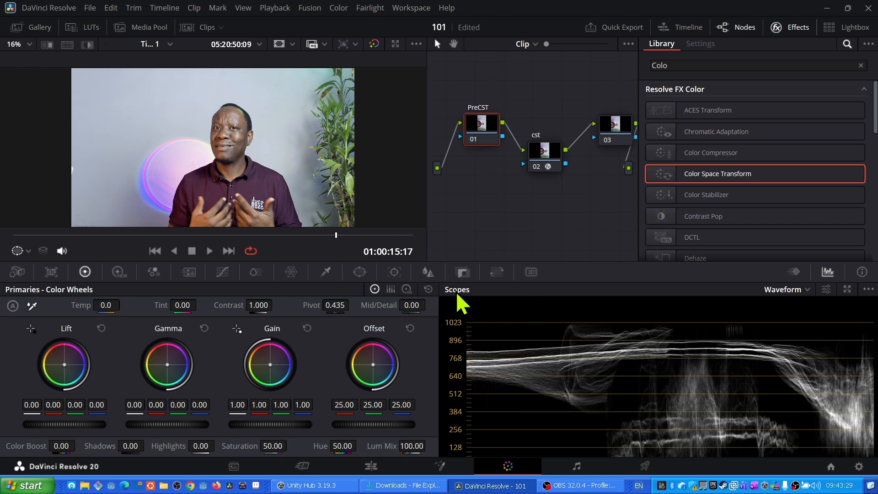
- Inspect the scopes in Parade and Waveform views and open the scope display settings
click(798, 290)
click(778, 308)
click(798, 290)
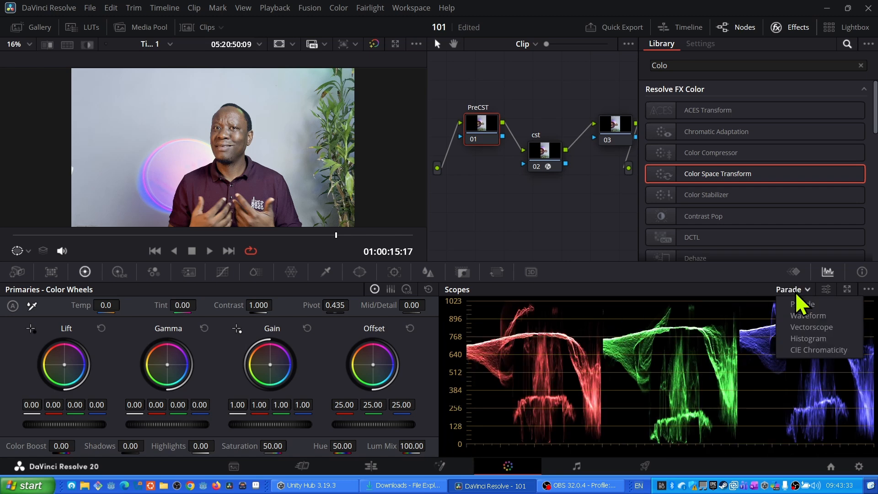
click(801, 318)
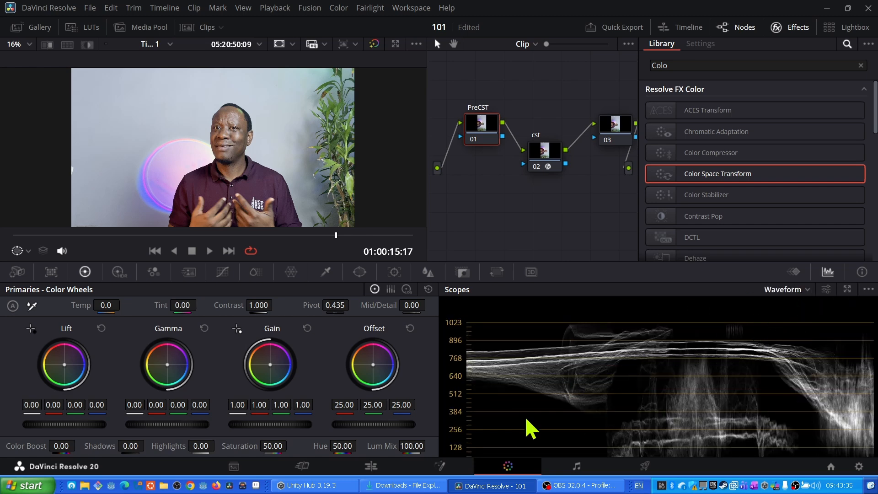
click(826, 289)
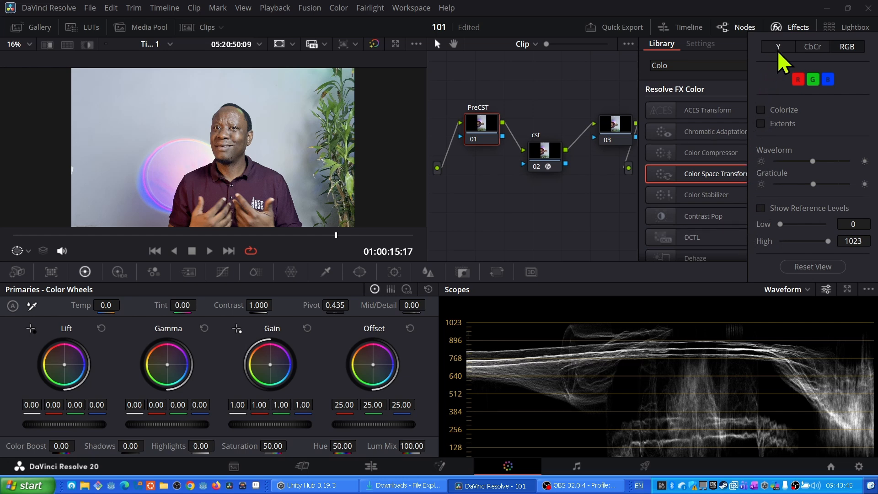
click(718, 302)
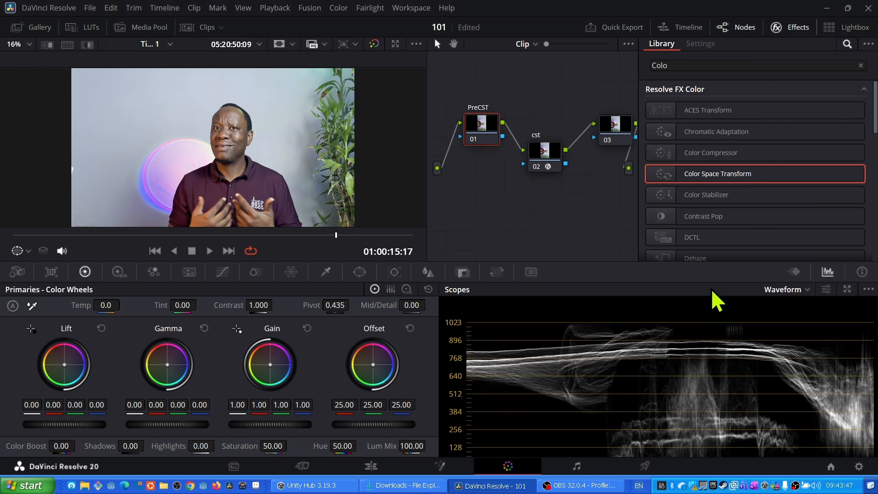
drag(427, 137, 286, 151)
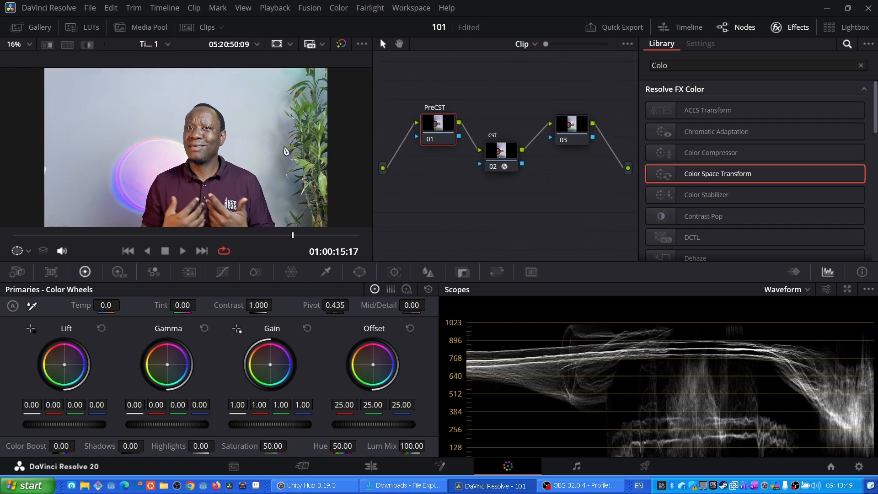
scroll(286, 151, up, 2)
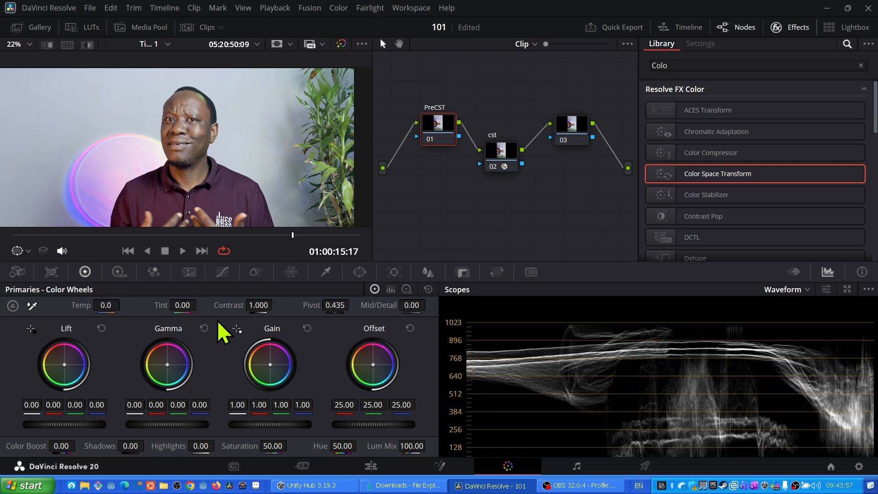
- On the PreCST node, add two points to the custom curve and adjust them into a gentle contrast curve
click(223, 271)
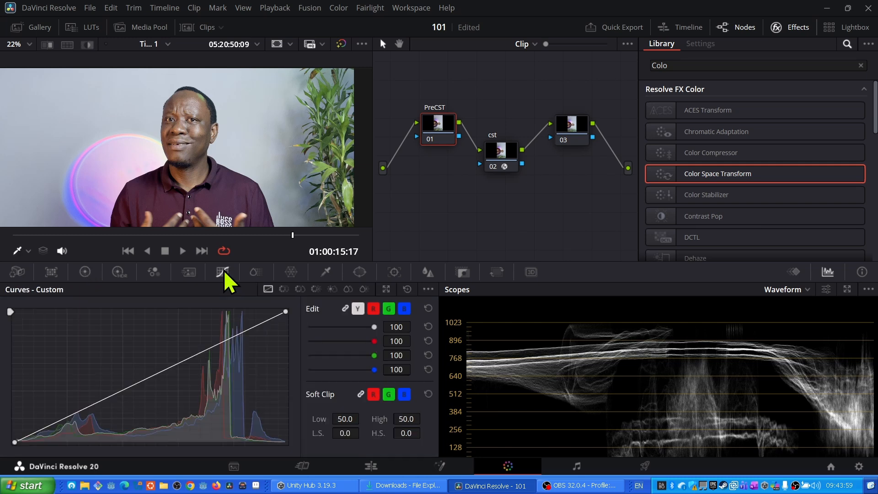
scroll(645, 426, down, 2)
scroll(649, 425, down, 1)
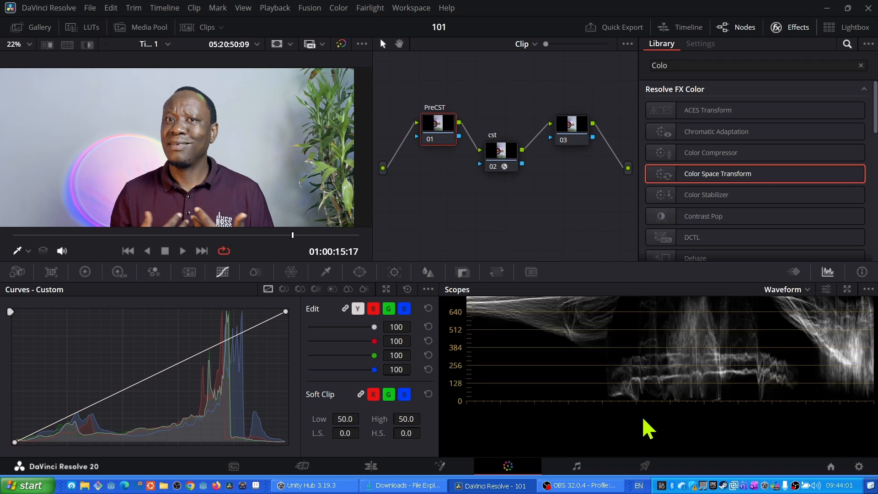
scroll(620, 368, up, 2)
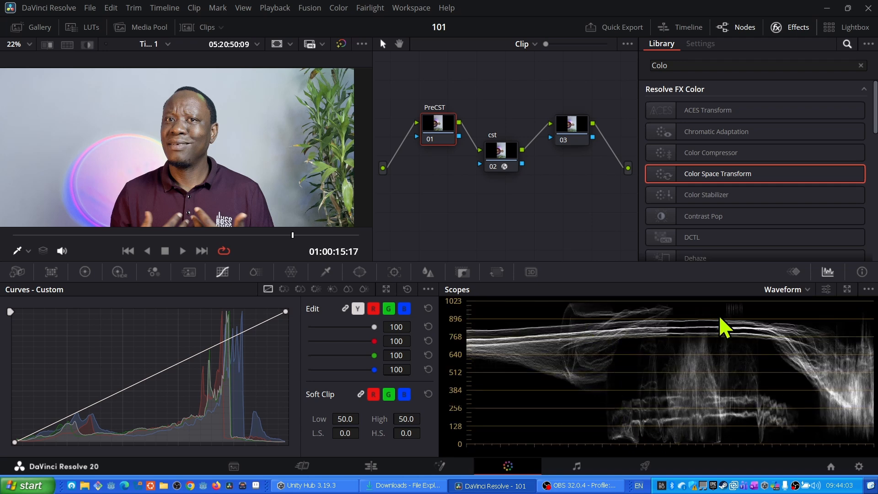
click(91, 407)
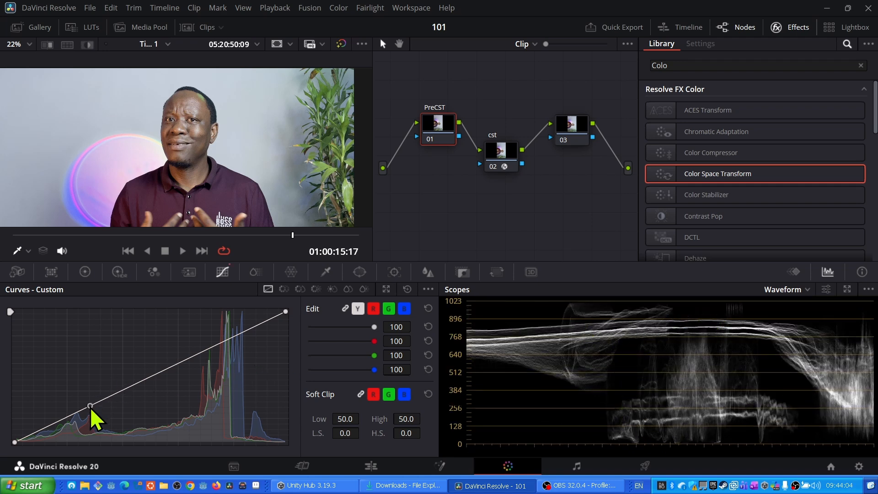
click(238, 331)
drag(239, 332, 240, 338)
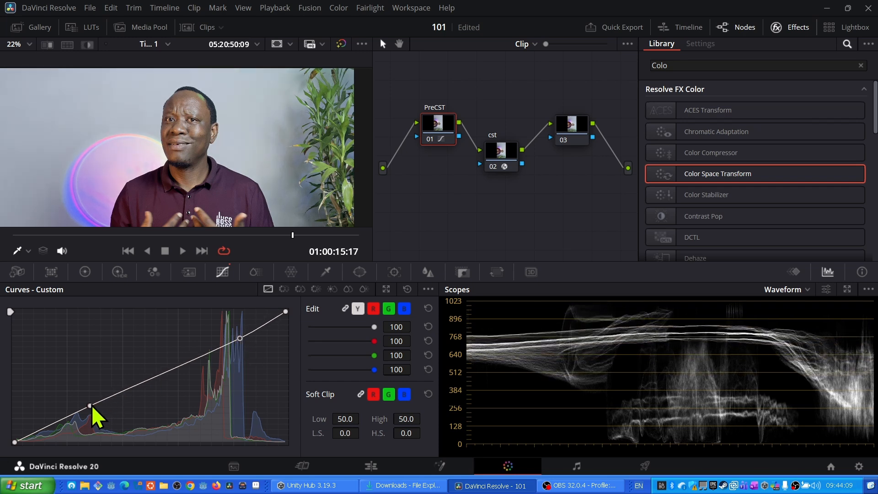
drag(90, 406, 94, 413)
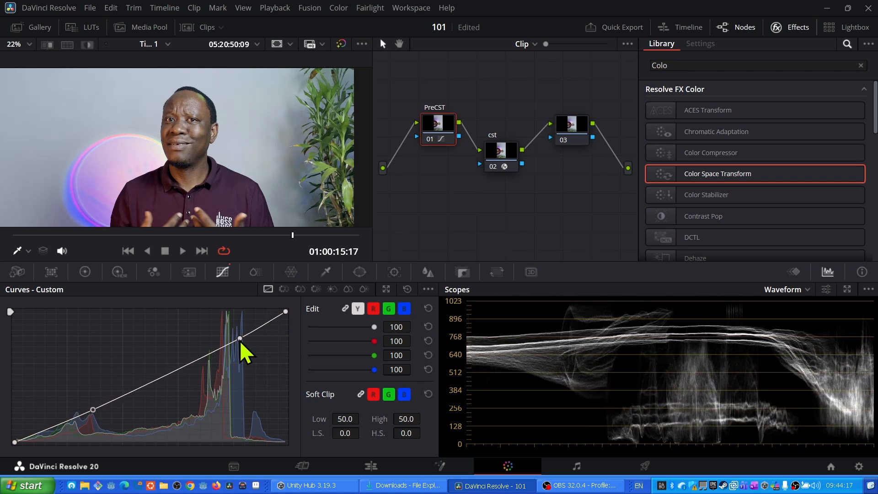
drag(240, 341, 239, 339)
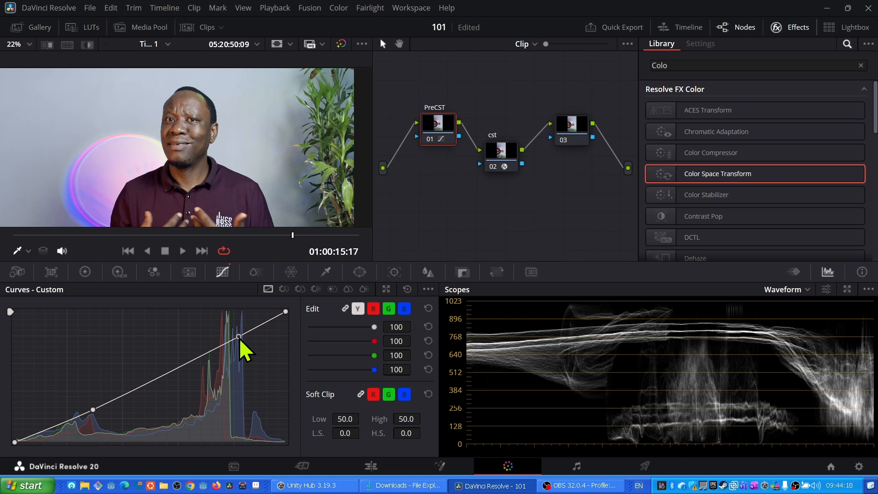
drag(93, 412, 94, 404)
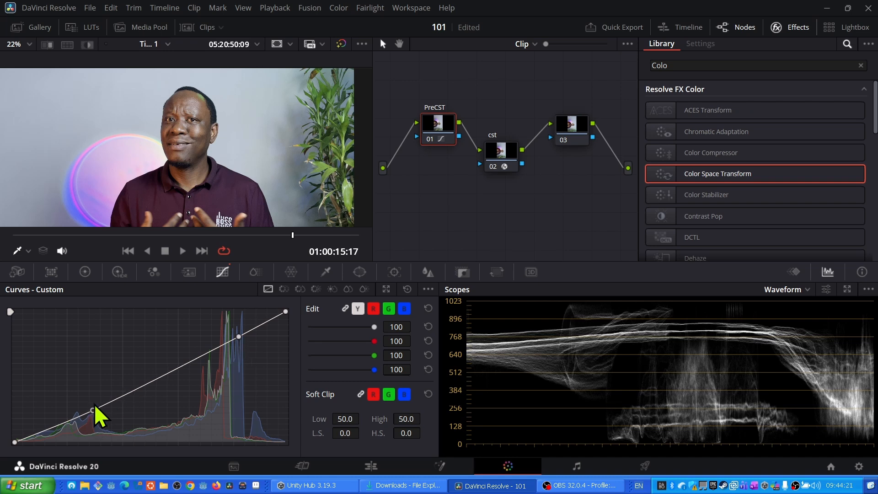
- Sample white balance from the white logo on the shirt with the Color Wheels white balance picker
click(85, 277)
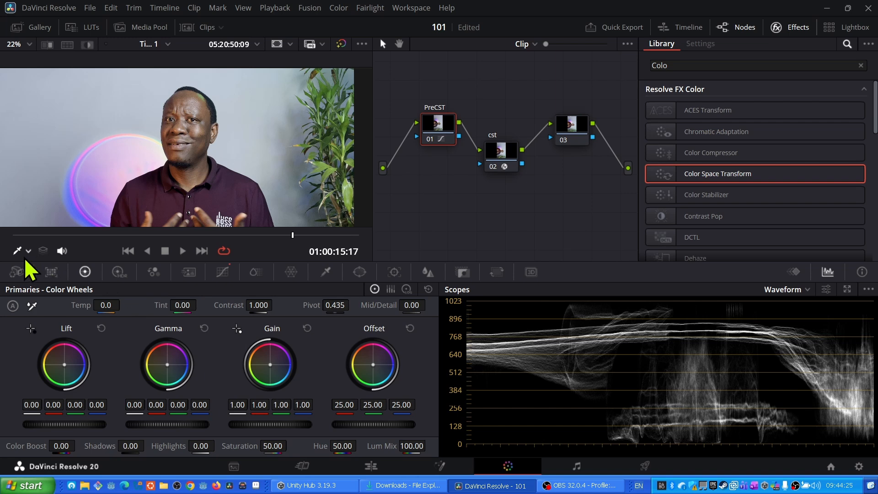
click(31, 309)
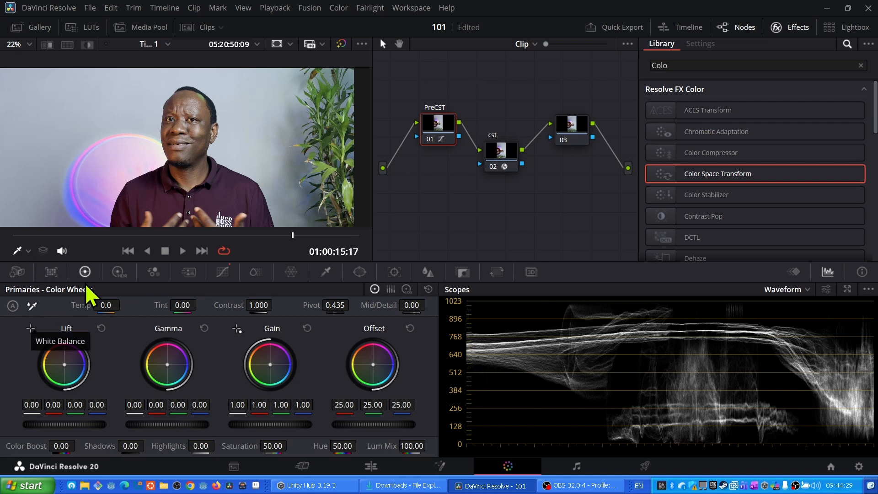
scroll(220, 189, up, 8)
drag(217, 193, 200, 122)
scroll(204, 119, up, 6)
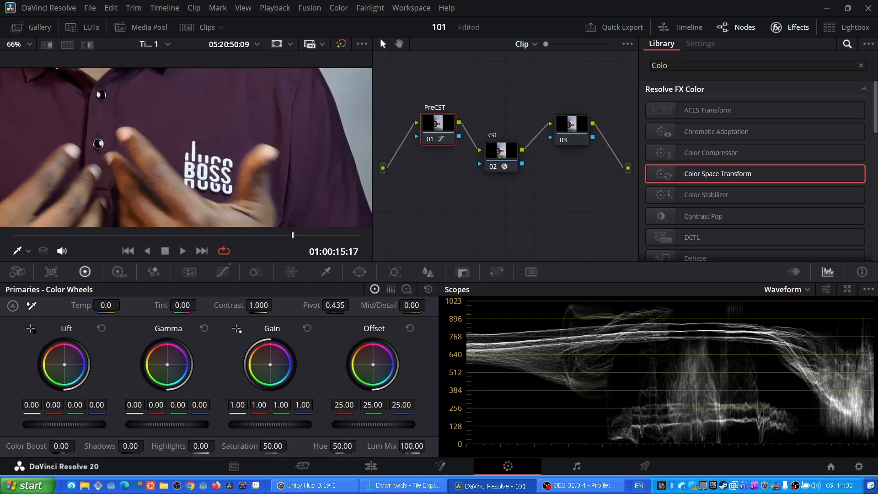
click(206, 172)
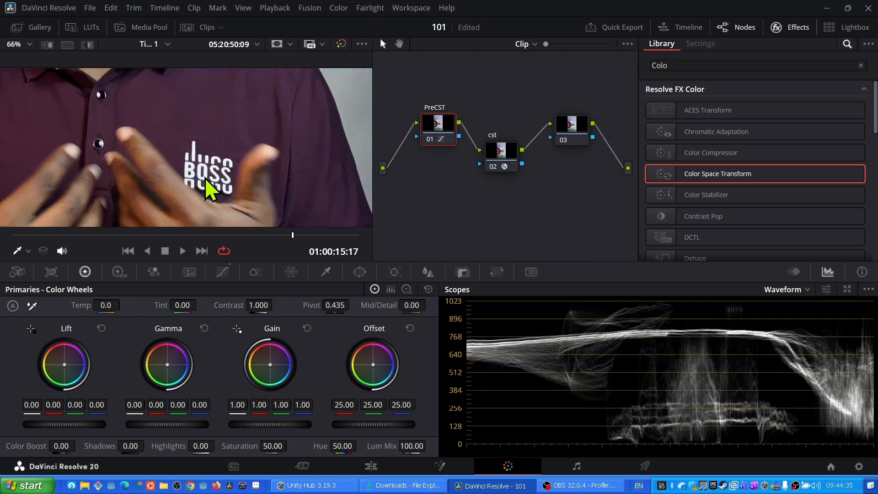
scroll(232, 142, down, 8)
drag(228, 116, 233, 181)
scroll(233, 148, up, 3)
scroll(233, 149, down, 2)
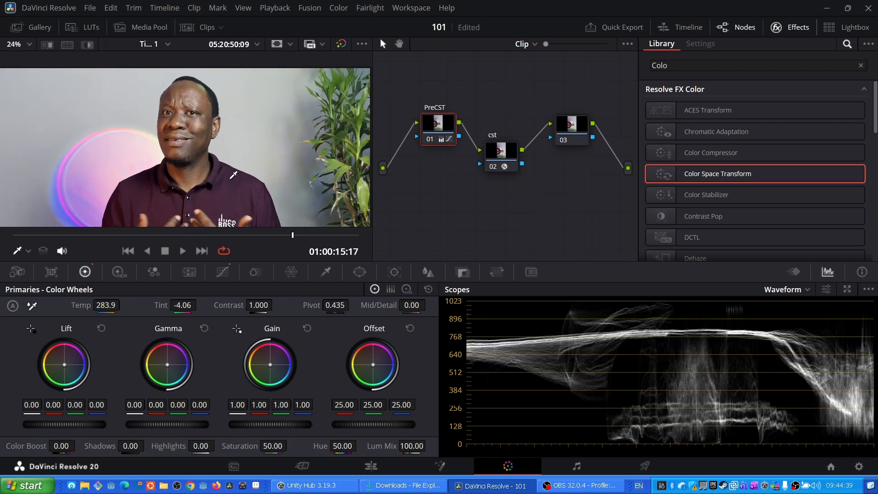
scroll(361, 108, down, 2)
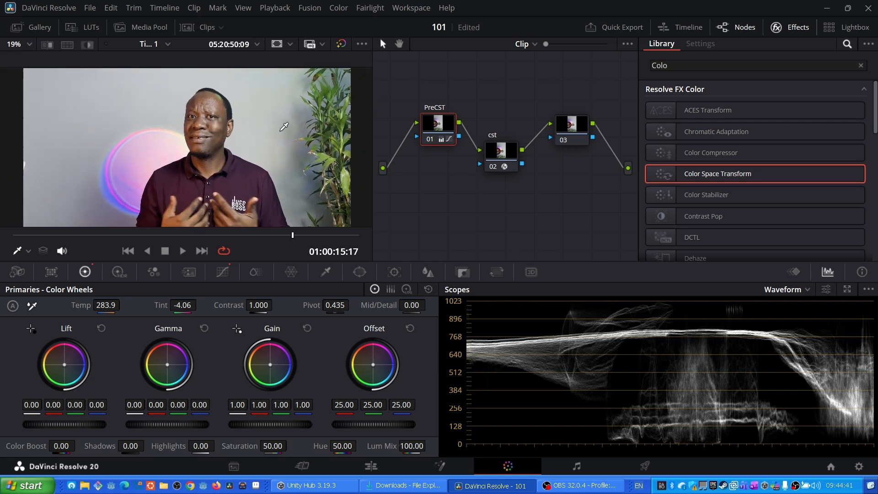
- Set the PreCST node's Temp to 133.9 and Mid/Detail to -54.00
click(341, 44)
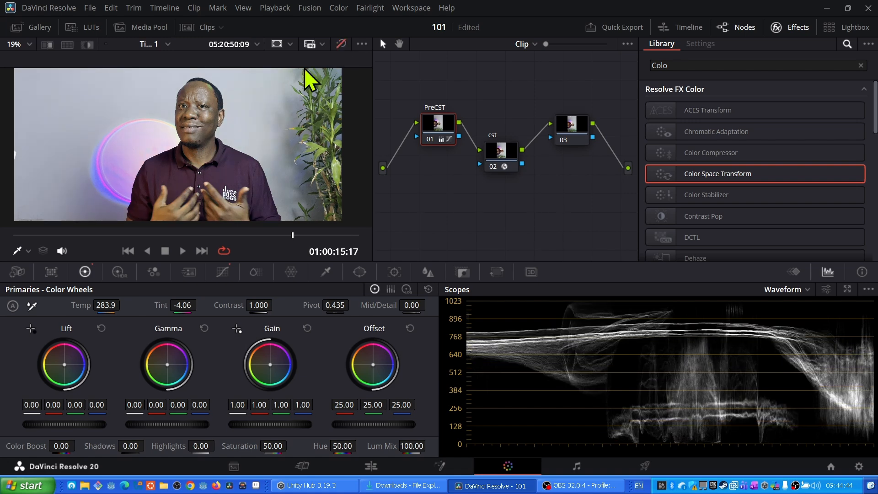
click(341, 44)
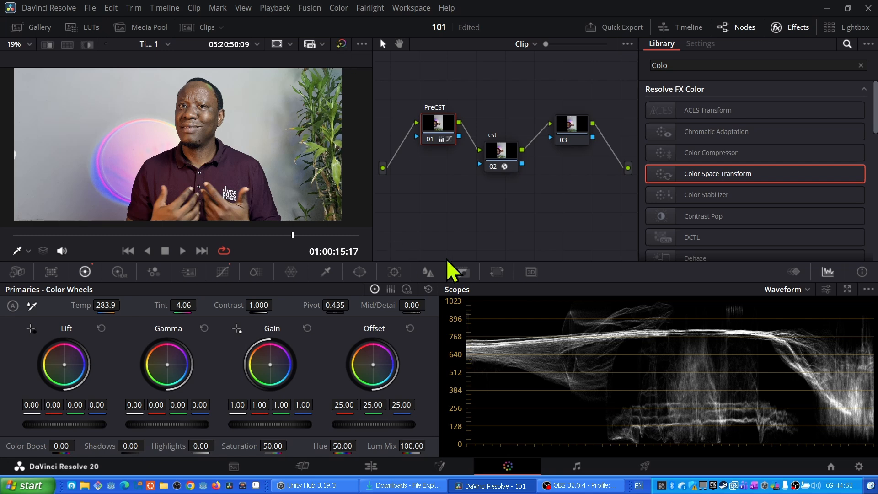
mouse_move(106, 305)
mouse_down()
mouse_move(126, 305)
mouse_move(104, 308)
mouse_up()
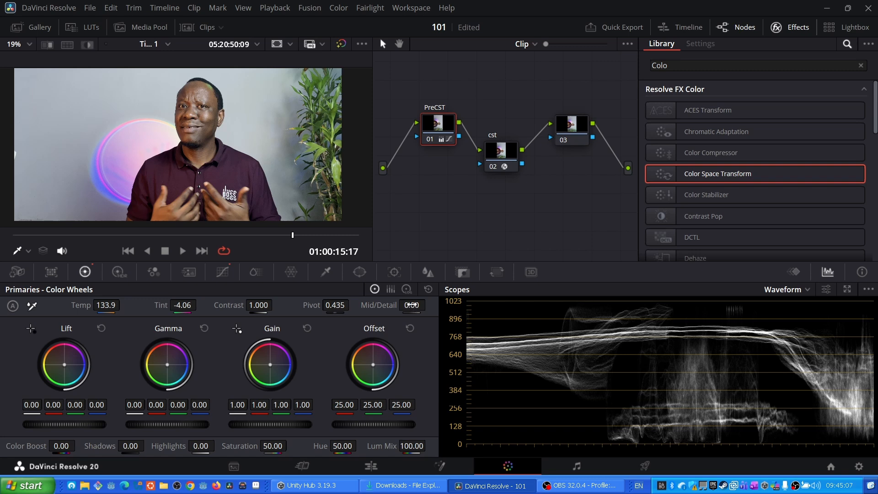
mouse_move(411, 305)
mouse_down()
mouse_move(393, 305)
mouse_move(402, 305)
mouse_up()
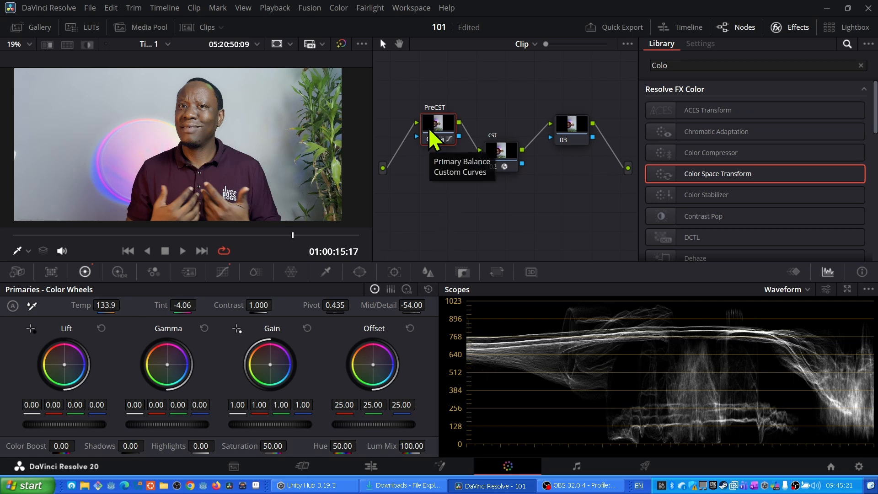
- Toggle the cst node off and on several times to compare the image with and without the transform
click(499, 151)
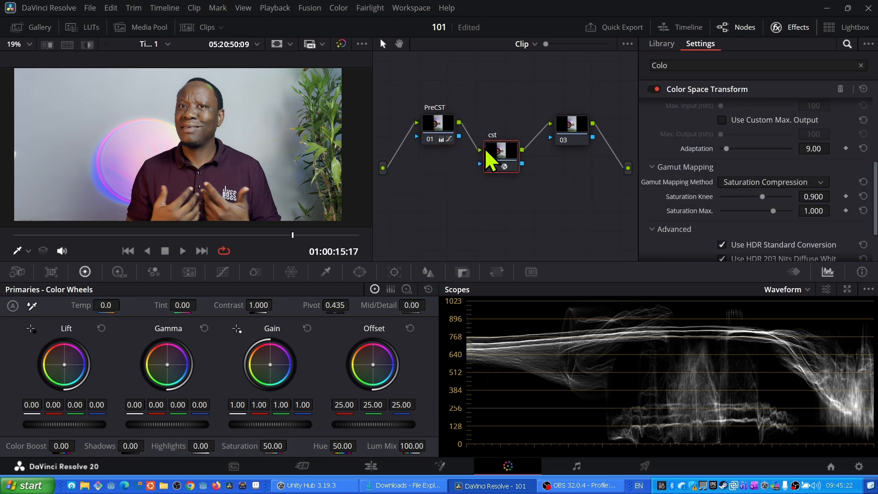
click(493, 167)
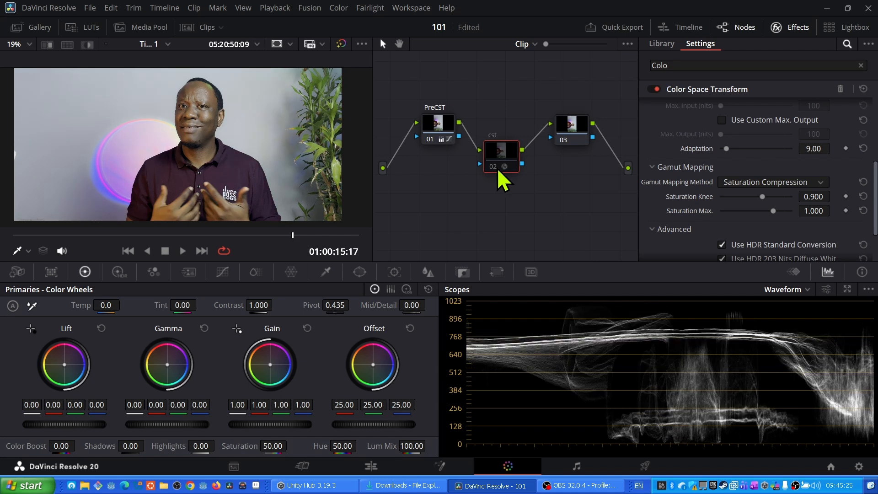
click(488, 167)
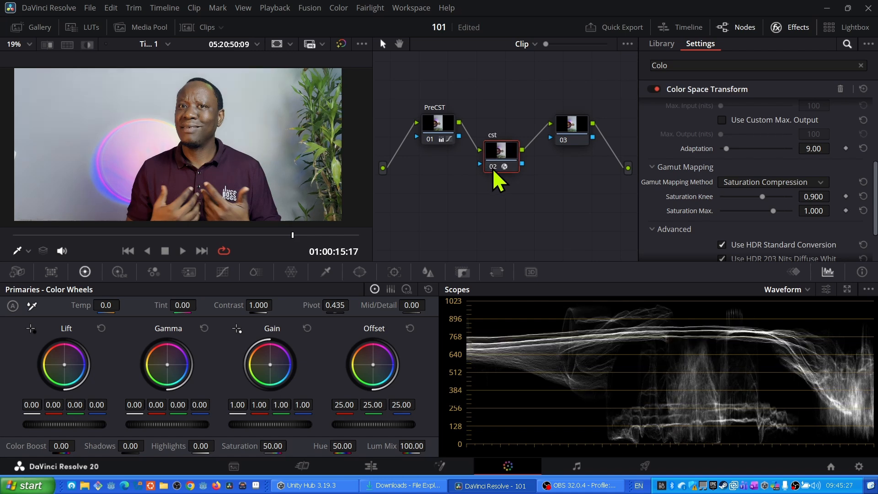
click(493, 168)
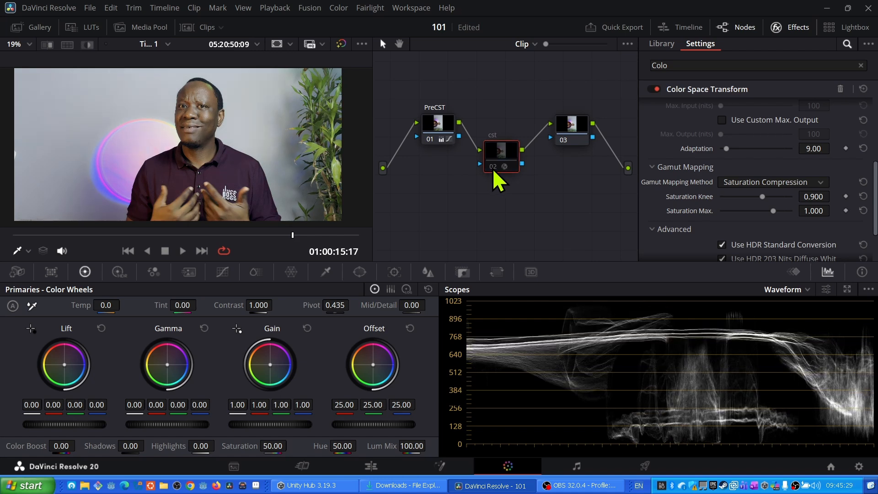
drag(440, 135, 428, 134)
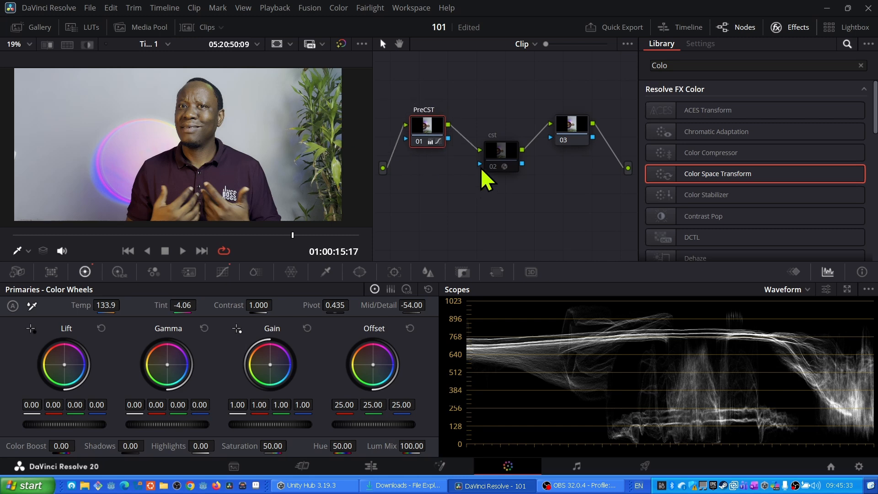
click(492, 167)
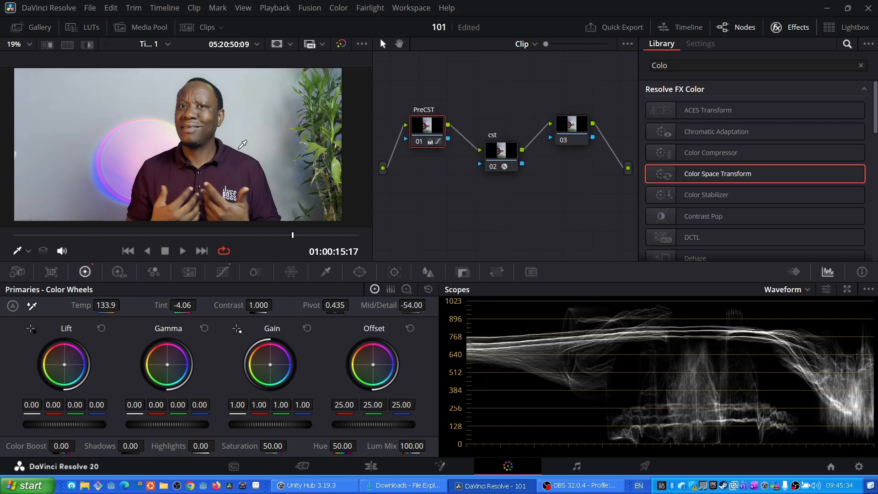
click(493, 168)
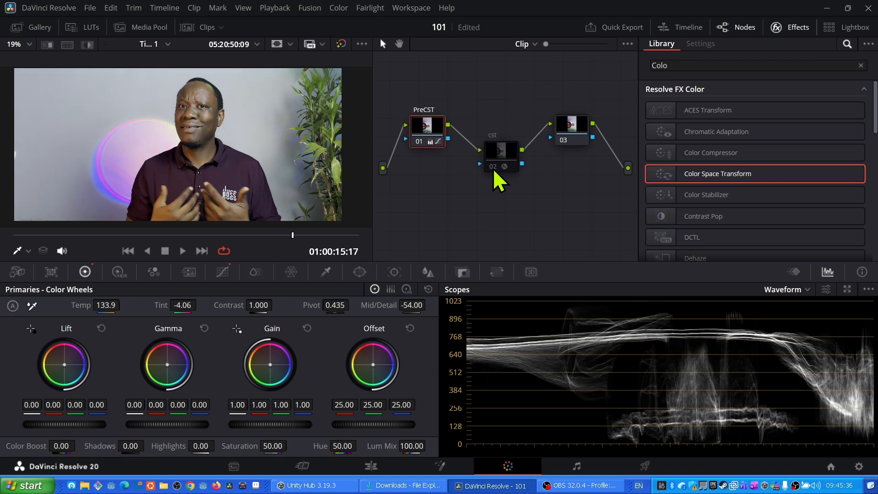
click(494, 168)
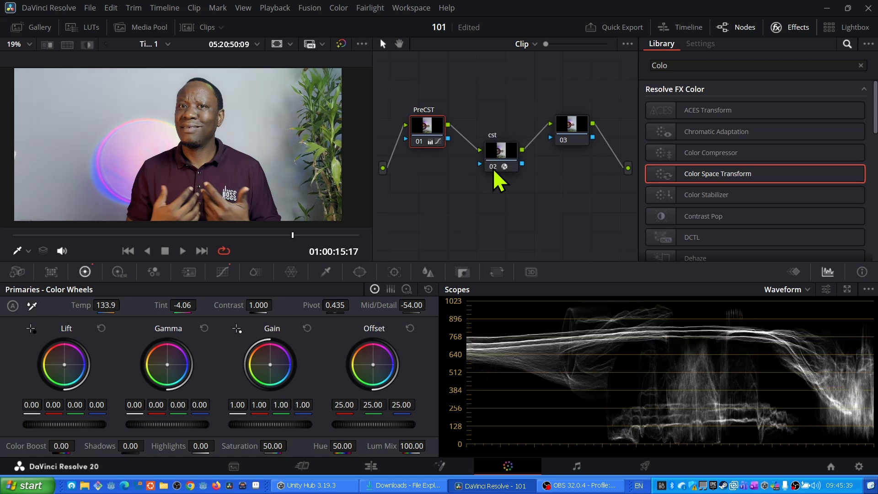
- Relabel the third node post cst
drag(534, 121, 456, 112)
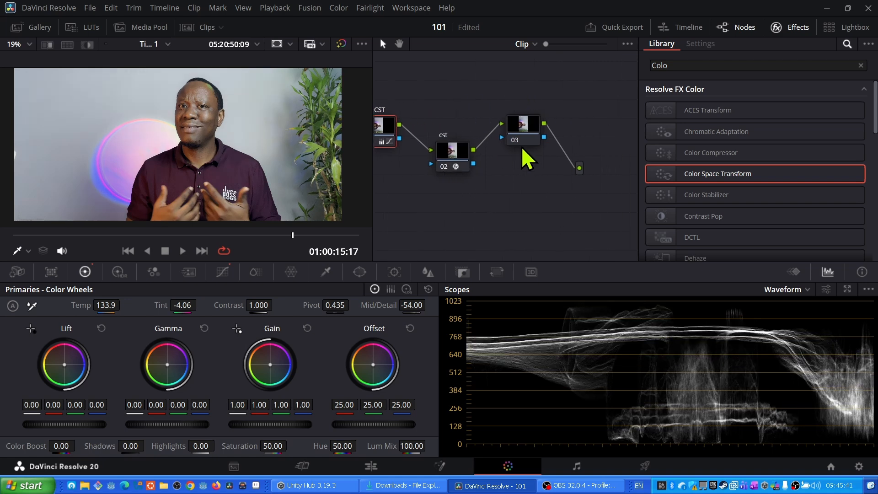
click(519, 122)
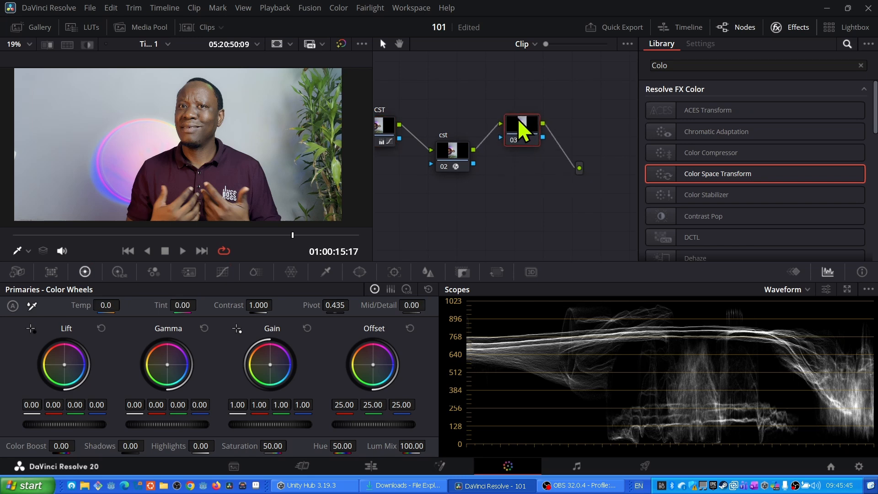
right_click(517, 119)
click(540, 142)
text(post cst)
key(Return)
drag(530, 139, 533, 138)
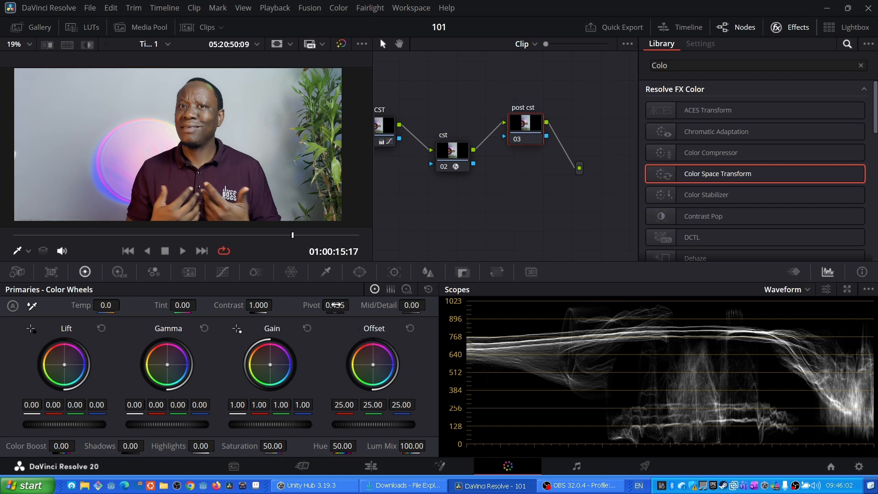
- On the post cst node, set Pivot to 1.000, master Lift to 0.01 and master Gain to 0.98
drag(336, 305, 354, 304)
drag(59, 422, 70, 422)
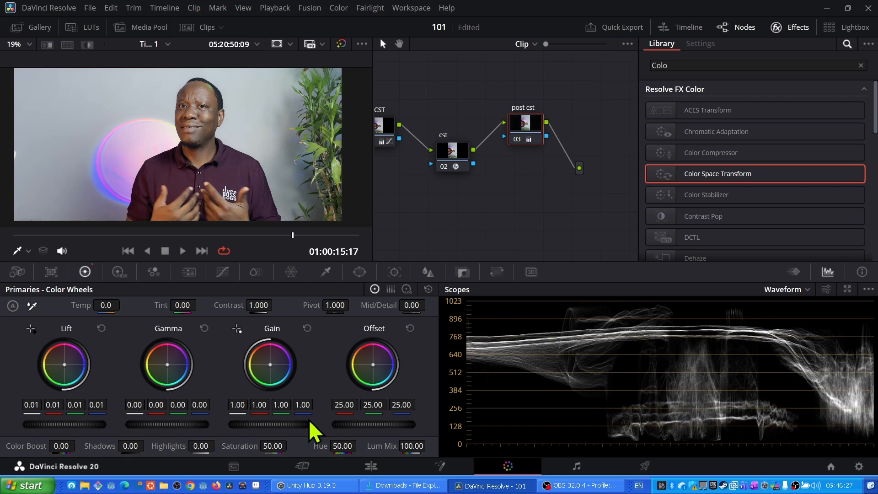
drag(271, 426, 262, 425)
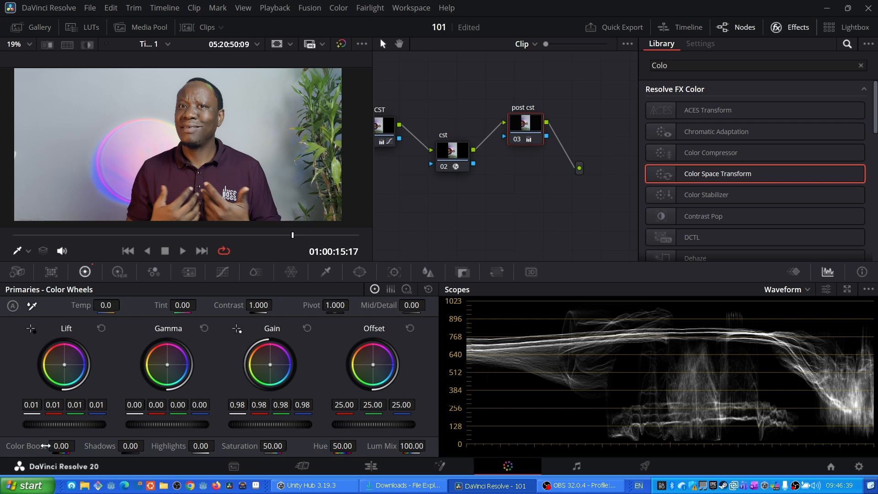
- Set the post cst node's Color Boost to 5.00
click(392, 140)
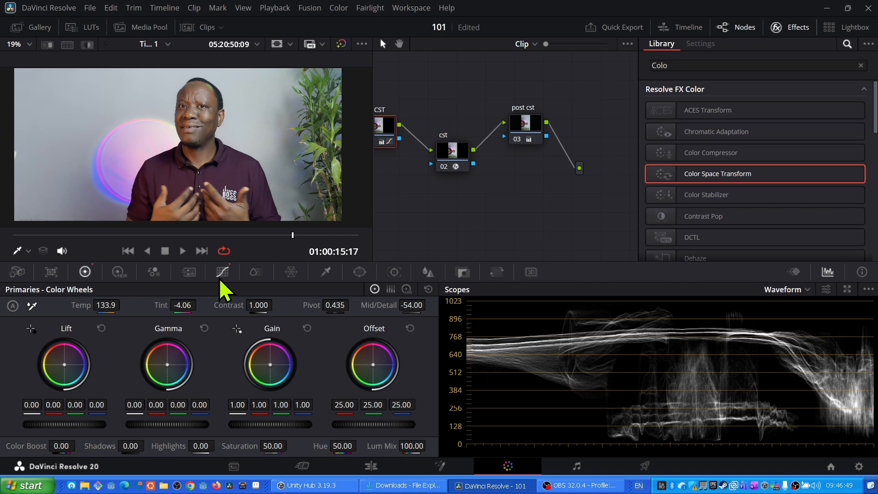
click(523, 130)
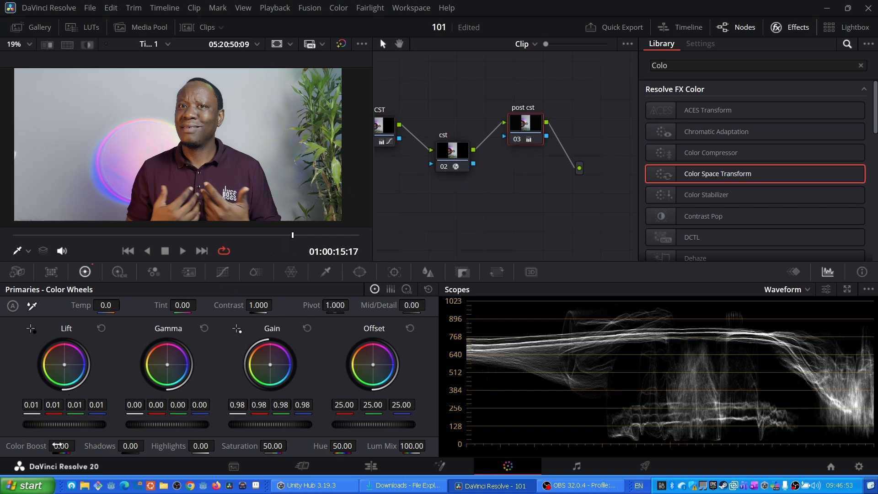
drag(57, 445, 79, 444)
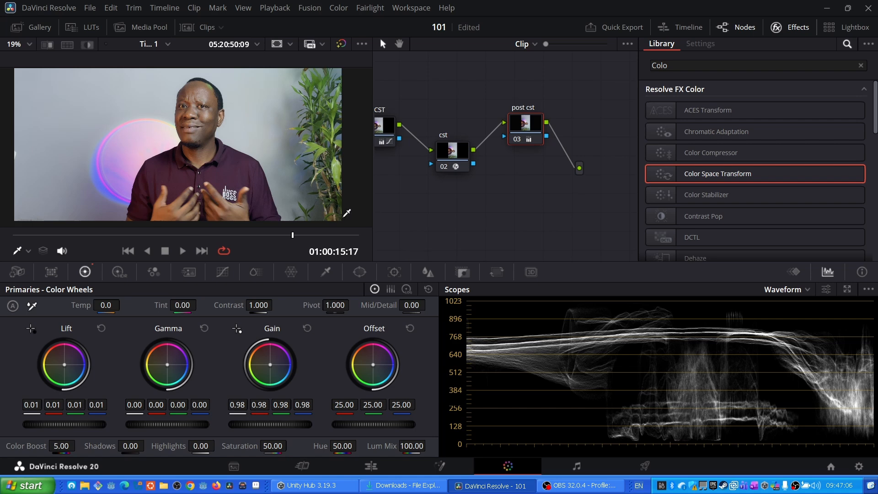
scroll(243, 122, up, 1)
scroll(243, 123, up, 1)
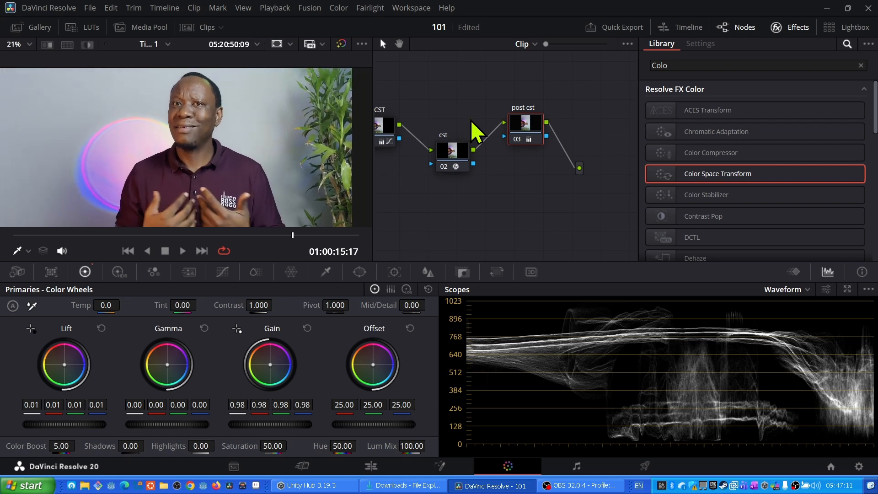
- Add a serial node after the post cst node, position it below, and label it graDE
drag(534, 133, 526, 128)
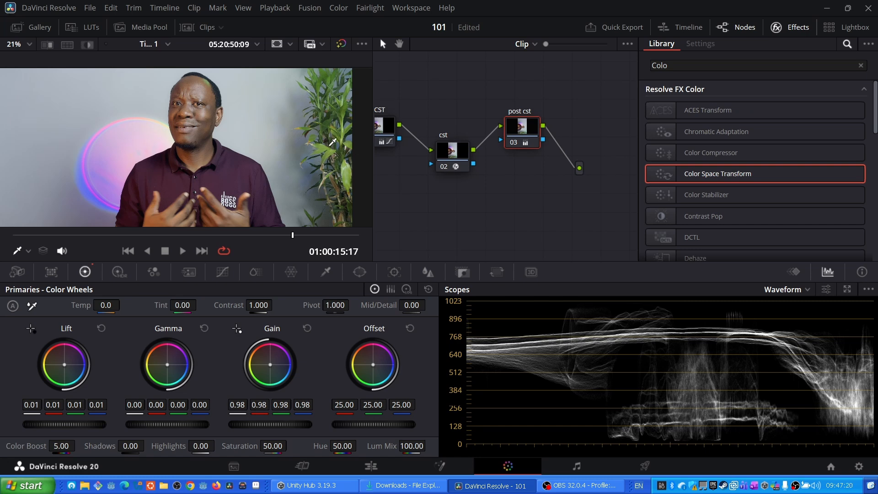
key(alt+s)
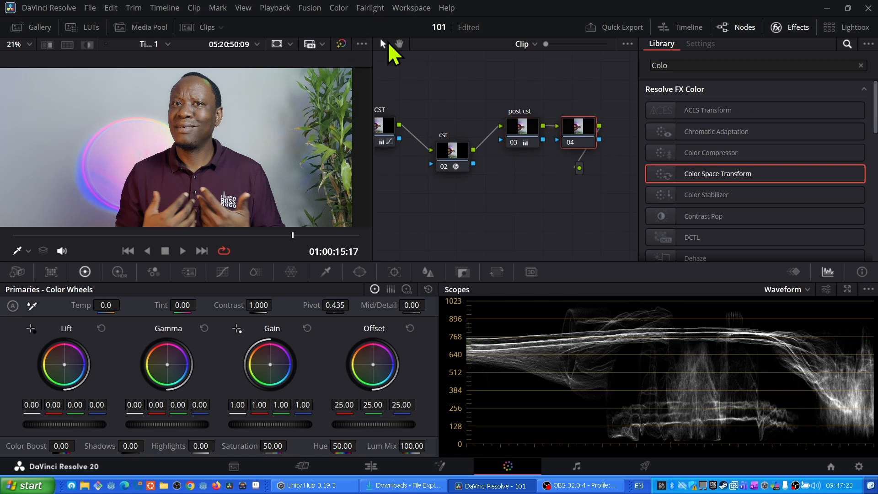
drag(539, 84, 455, 68)
drag(529, 118, 474, 183)
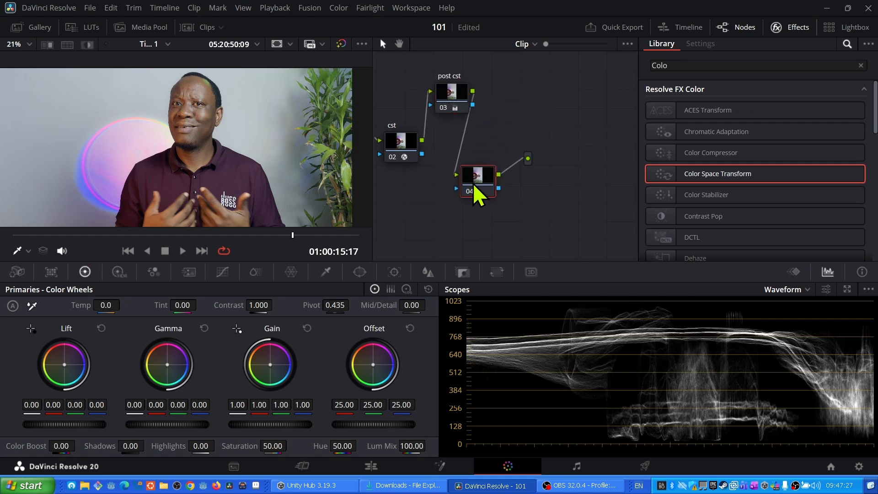
right_click(474, 183)
click(495, 206)
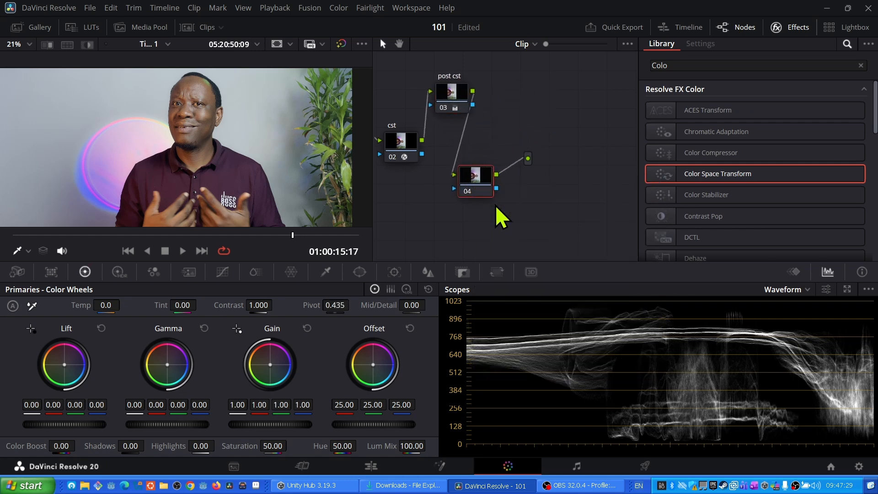
text(graDE)
scroll(237, 158, down, 3)
scroll(237, 158, up, 5)
scroll(237, 157, down, 1)
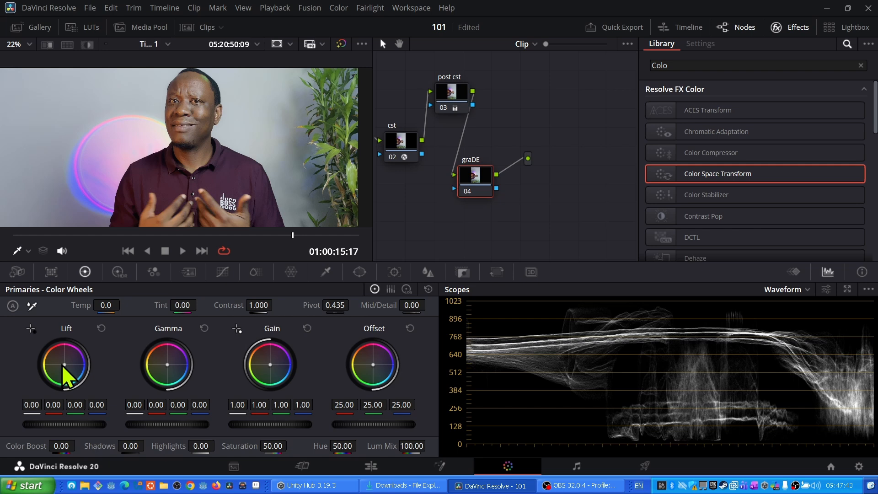
- On the graDE node, shift the Lift and Gain wheels slightly (Gain green 0.98, blue 1.05) and toggle the node to compare
drag(64, 364, 65, 365)
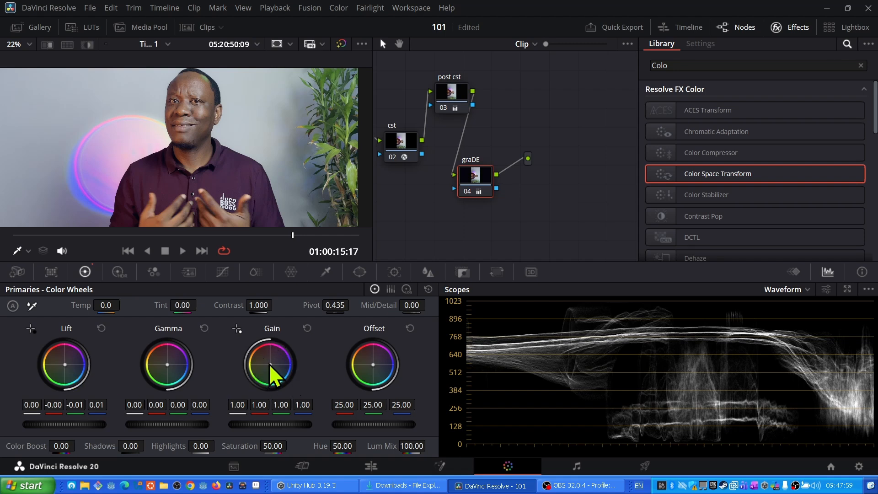
drag(270, 365, 271, 365)
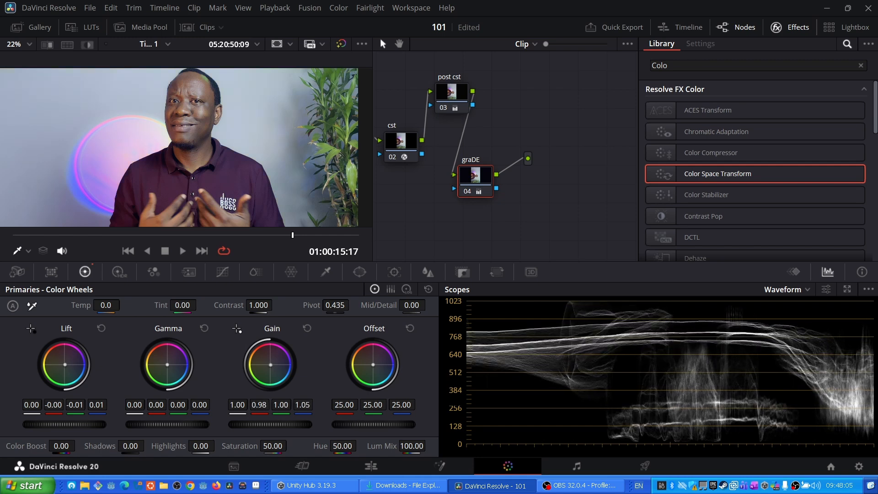
click(470, 192)
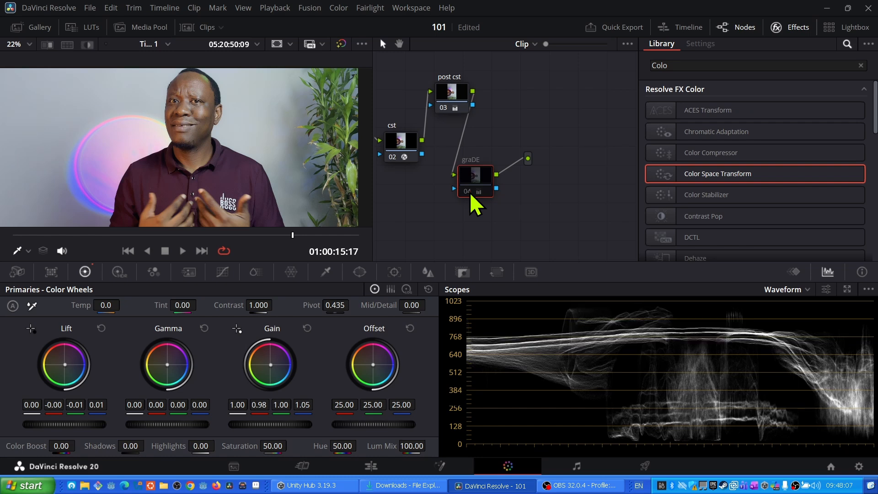
click(467, 191)
click(467, 190)
click(467, 191)
click(467, 191)
click(466, 191)
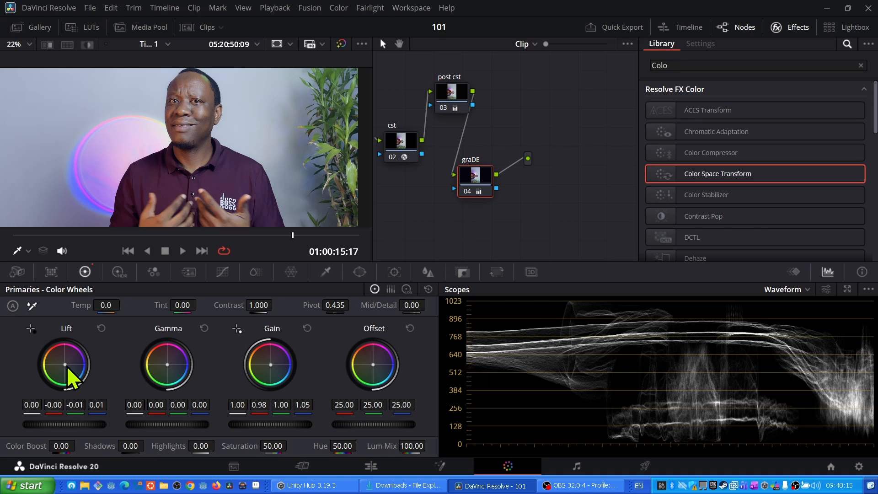
- Readjust the Lift wheel balance slightly and toggle the graDE node off and on to compare
drag(65, 365, 64, 364)
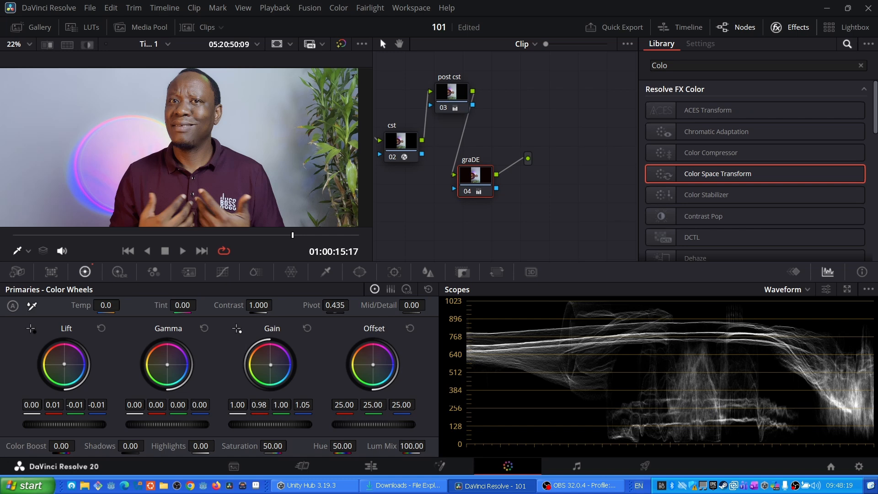
scroll(252, 106, down, 1)
scroll(252, 106, up, 1)
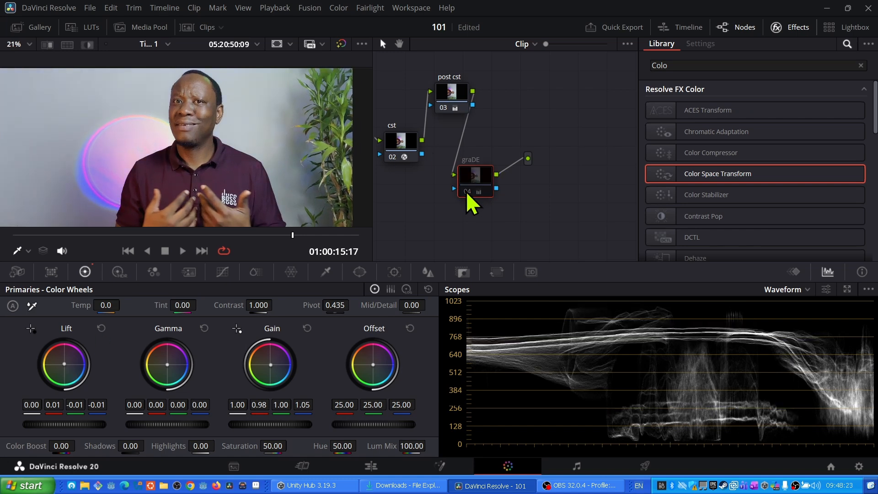
key(ctrl+d)
key(ctrl+d)
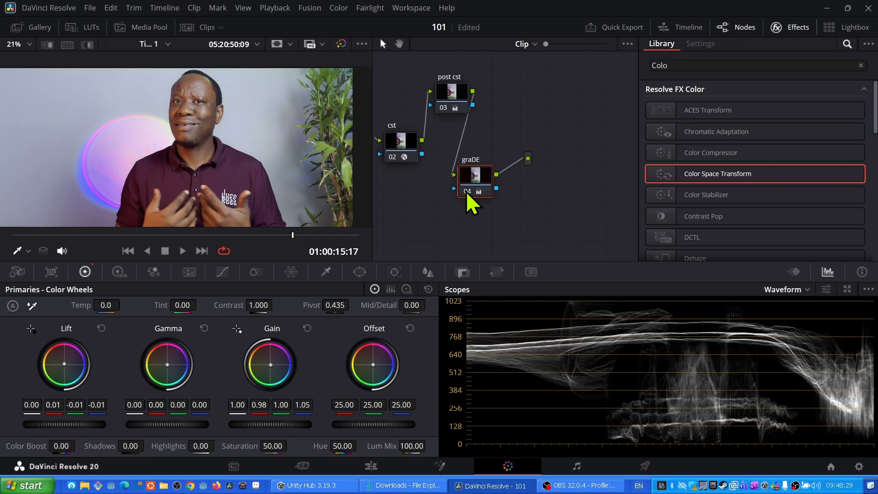
- Realign the graDE node and add a serial node after it labelled BLUR
drag(478, 189, 480, 163)
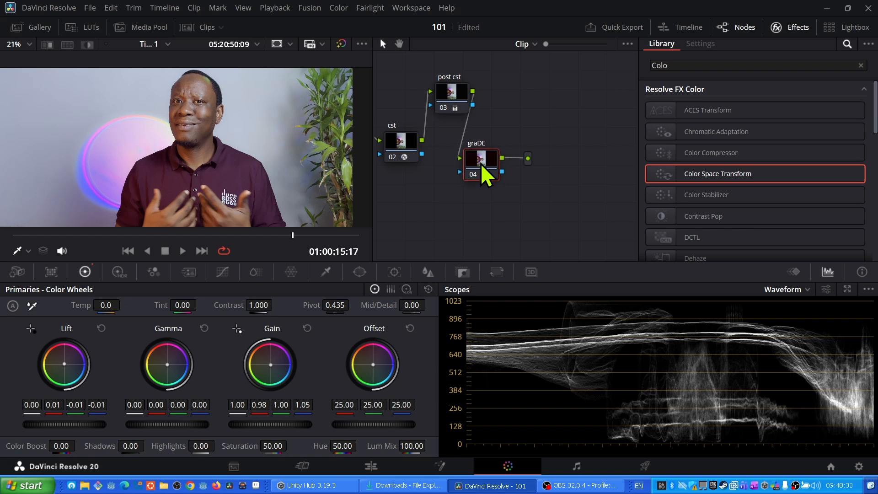
key(alt+s)
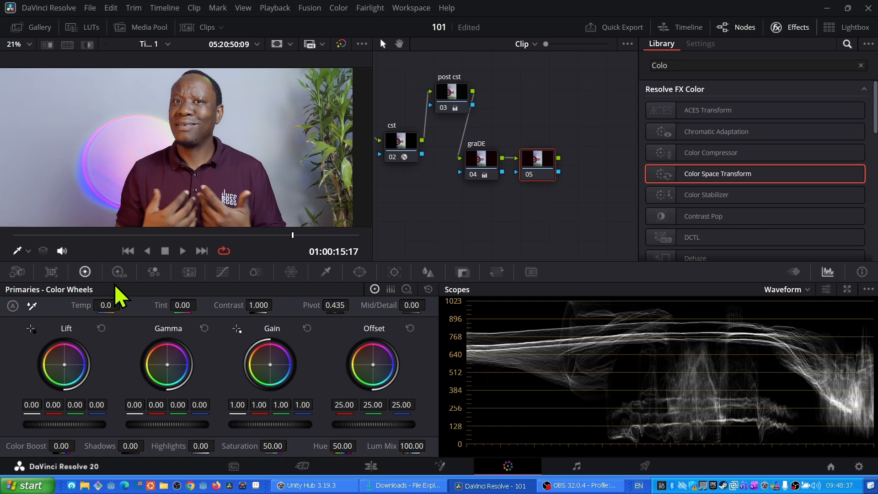
click(358, 274)
right_click(530, 164)
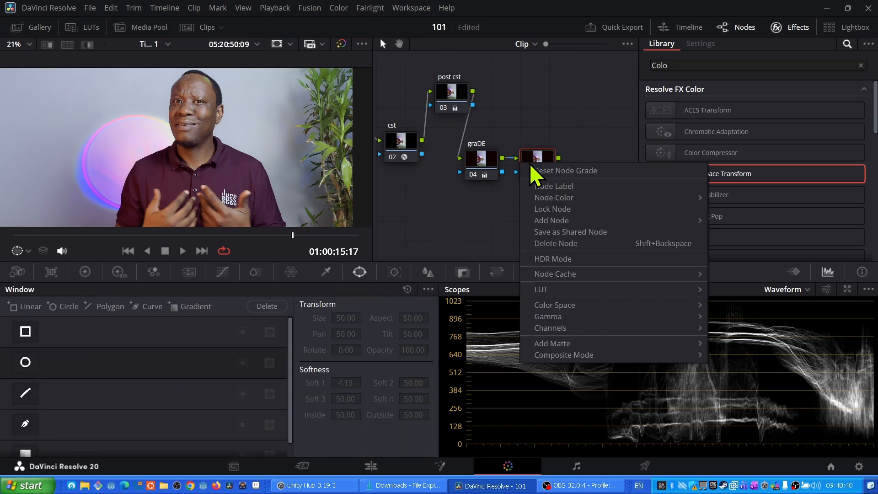
click(545, 187)
text(BLUR)
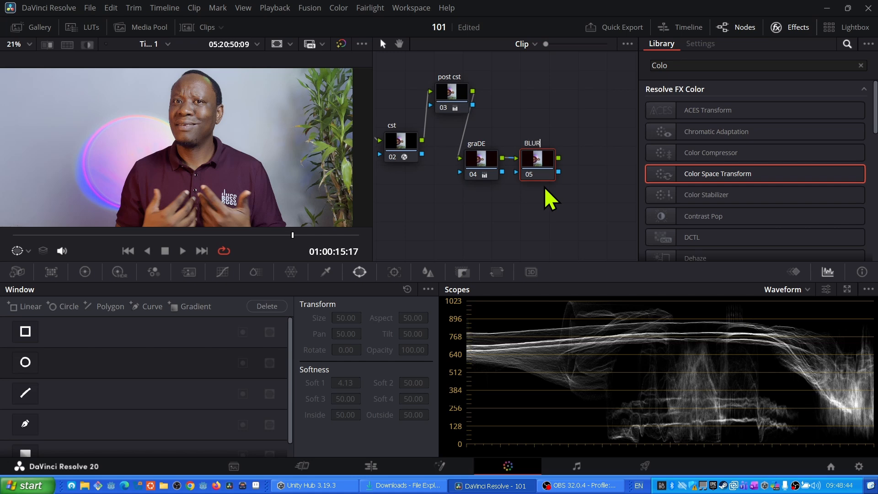
key(Return)
- Add a circle window on the BLUR node, shape it as an oval around the subject with Soft 1 at 9.70, and invert it
click(25, 362)
scroll(154, 191, down, 3)
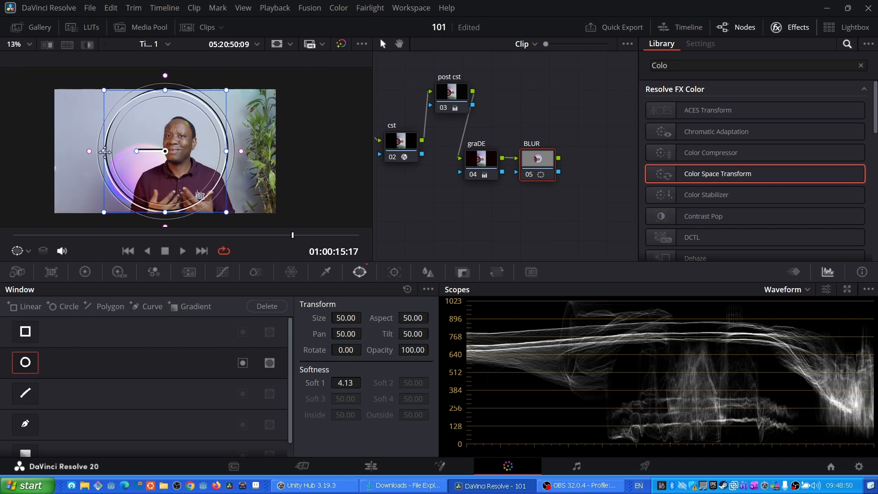
drag(104, 151, 120, 155)
drag(169, 127, 182, 141)
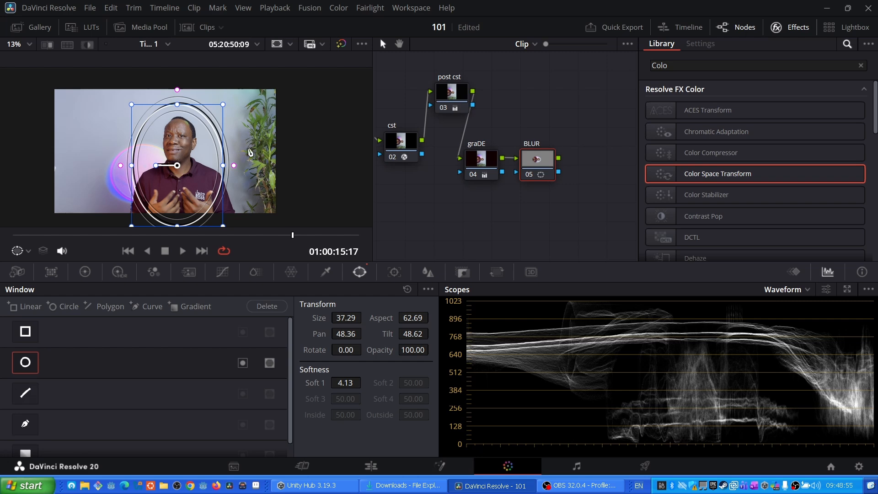
drag(235, 170, 248, 180)
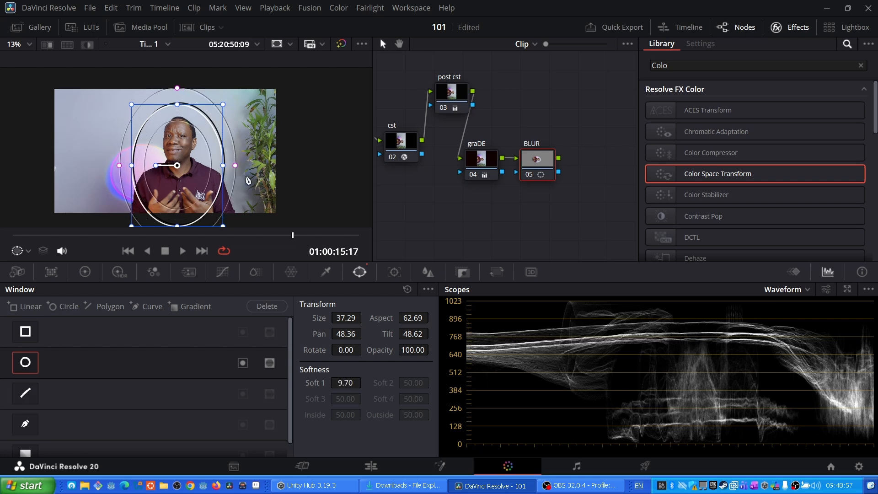
click(269, 363)
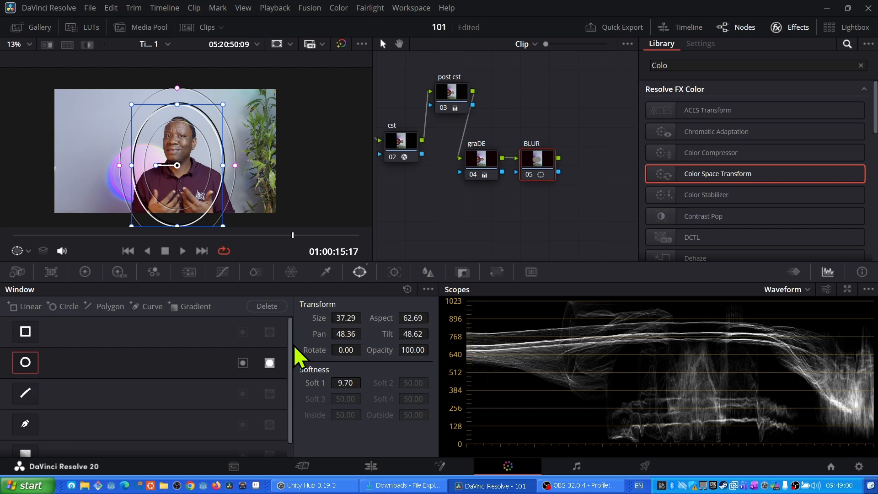
- Set the Blur Radius to 0.70 and preview the result full screen
click(430, 274)
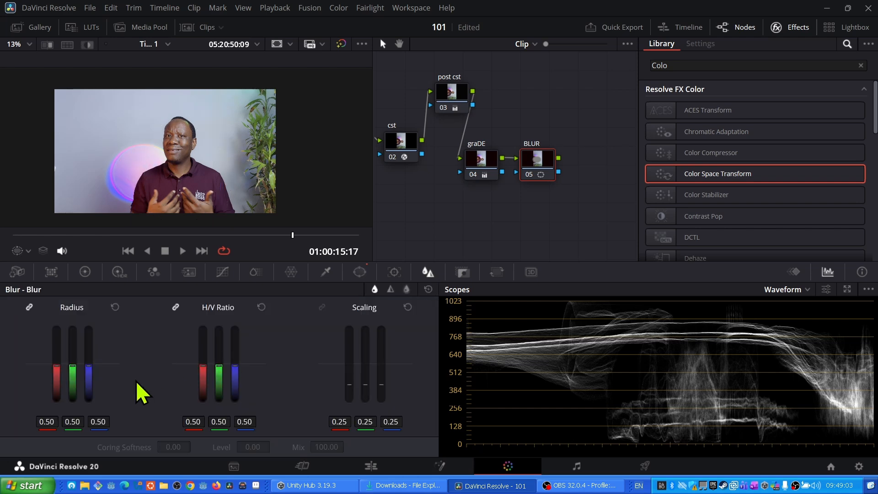
drag(75, 370, 72, 351)
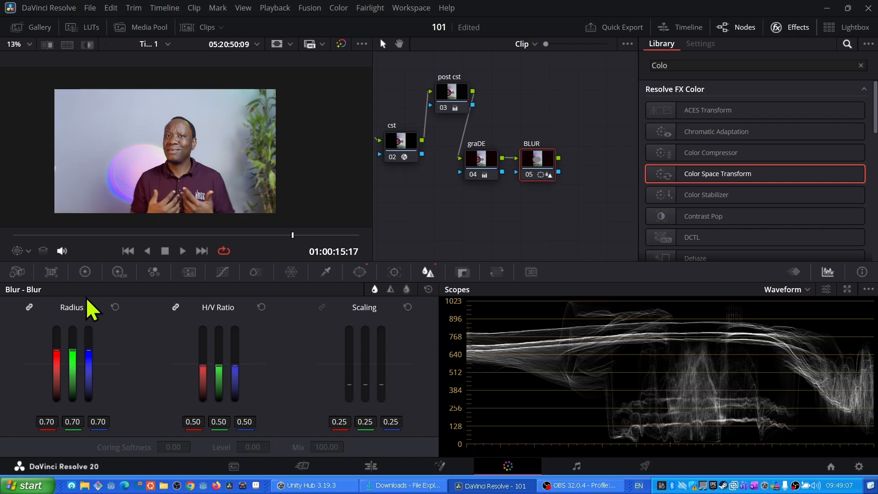
key(ctrl+f)
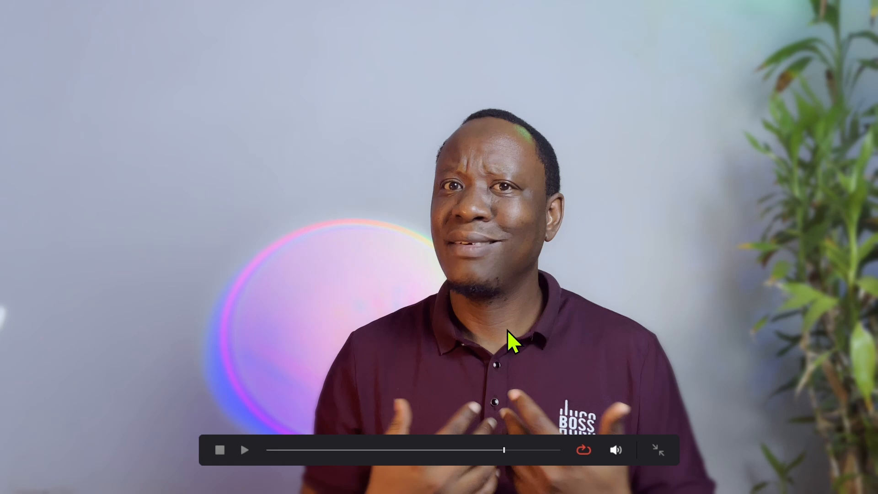
key(Escape)
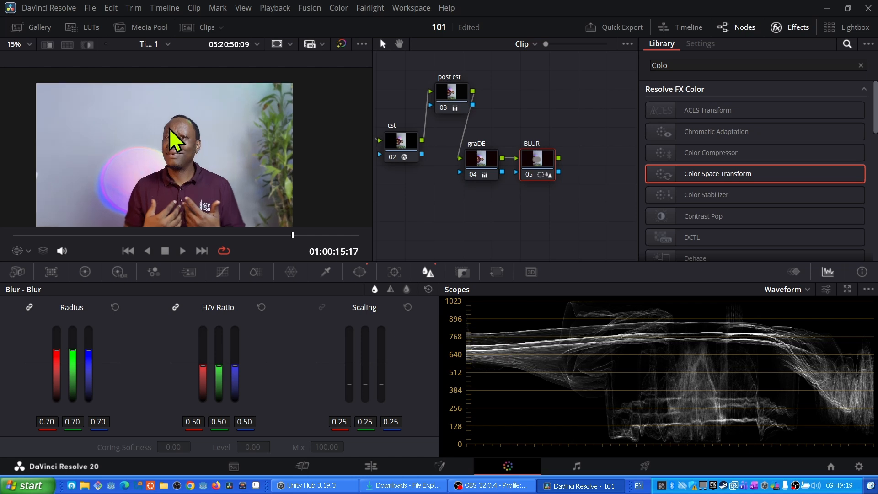
- Compare the image with the BLUR node and all grades toggled off and on, including a full-screen preview
scroll(169, 129, up, 2)
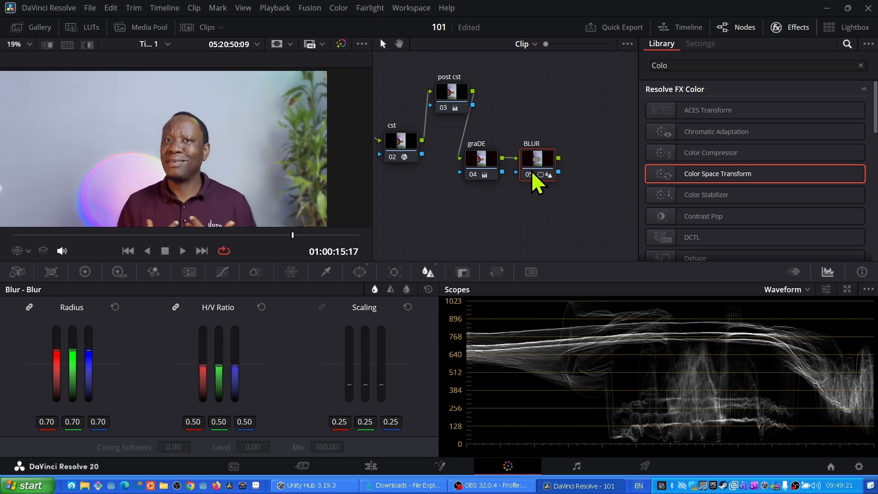
key(ctrl+d)
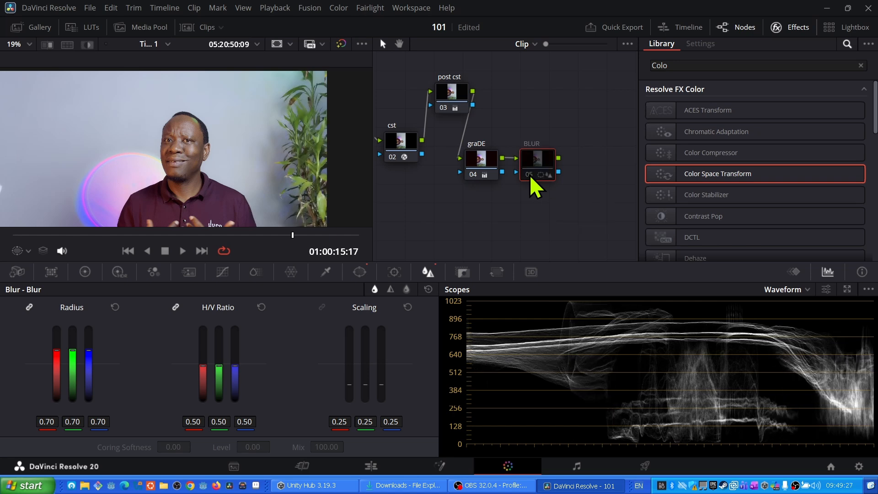
key(ctrl+d)
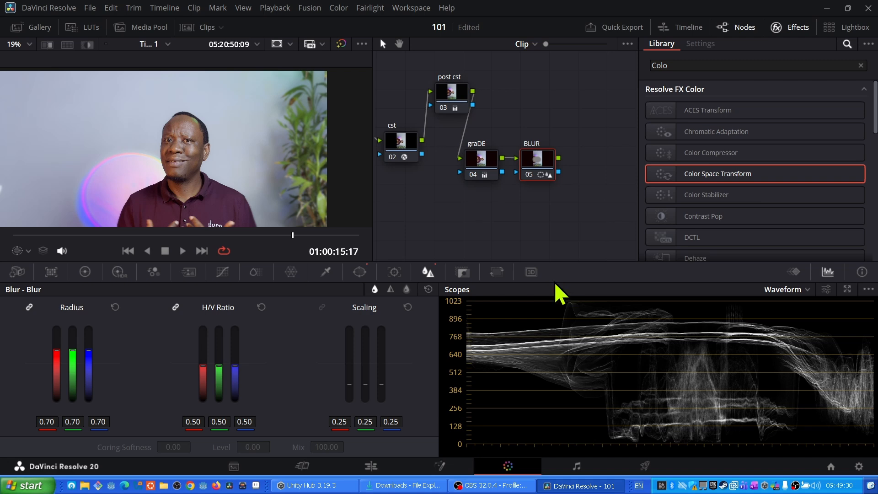
drag(451, 128, 537, 157)
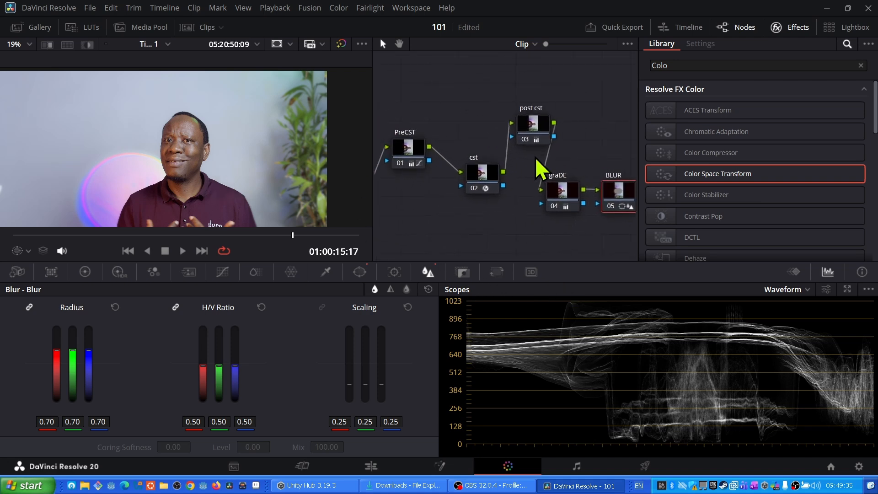
click(341, 44)
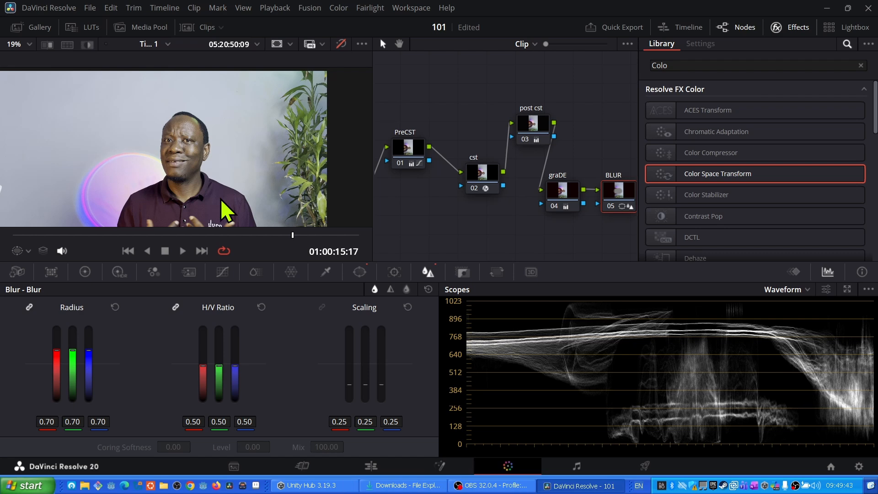
click(341, 43)
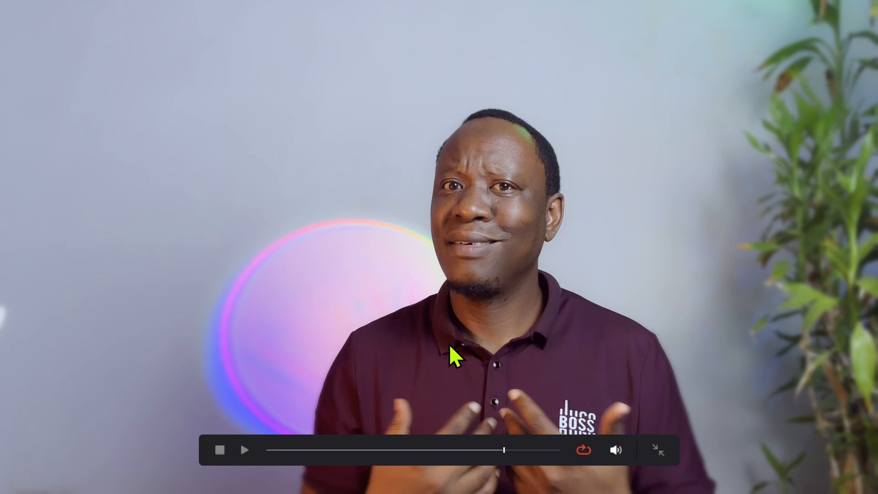
key(Escape)
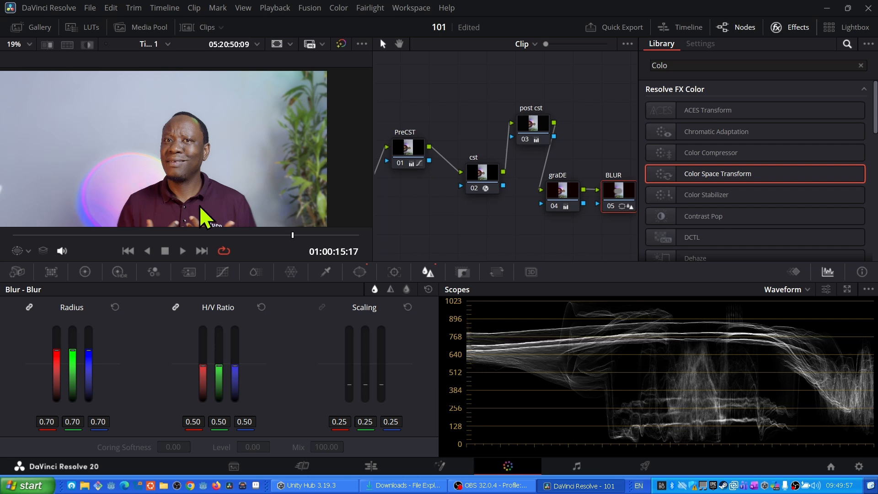
- Move the BLUR node up above the graDE node in the node graph
scroll(677, 145, down, 4)
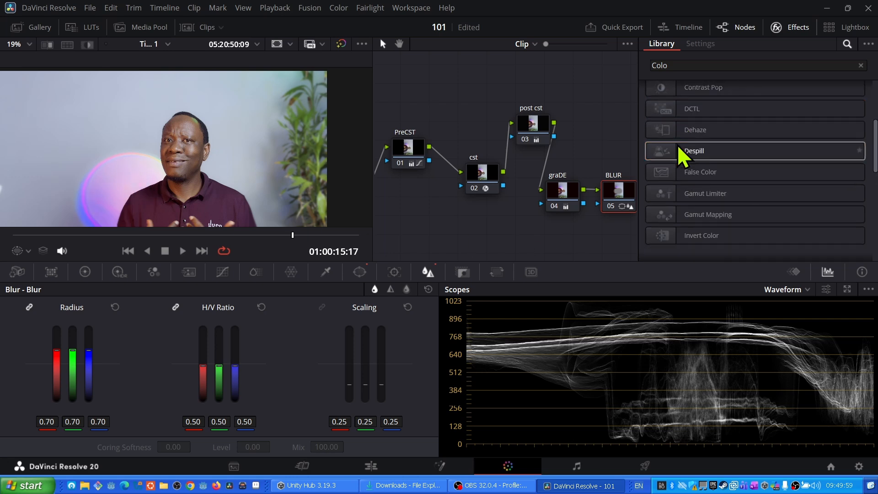
drag(480, 223, 426, 218)
drag(570, 198, 589, 121)
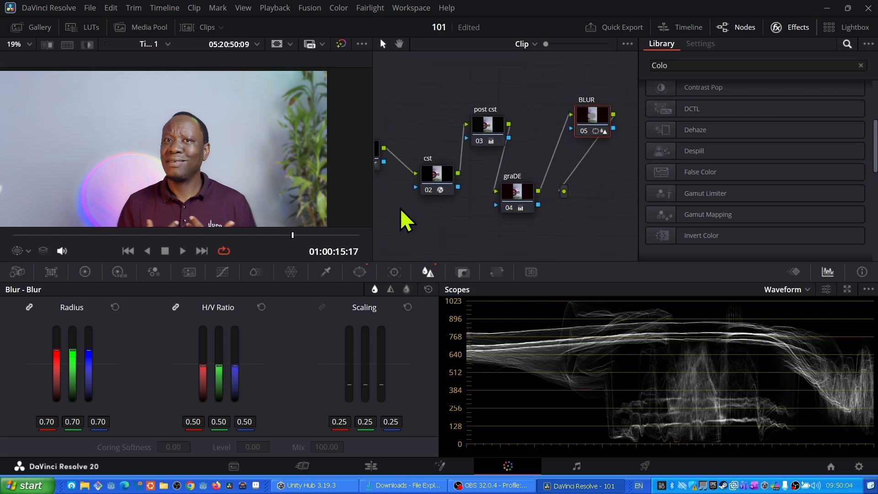
- Switch to the Edit page and open the Project Settings
click(371, 469)
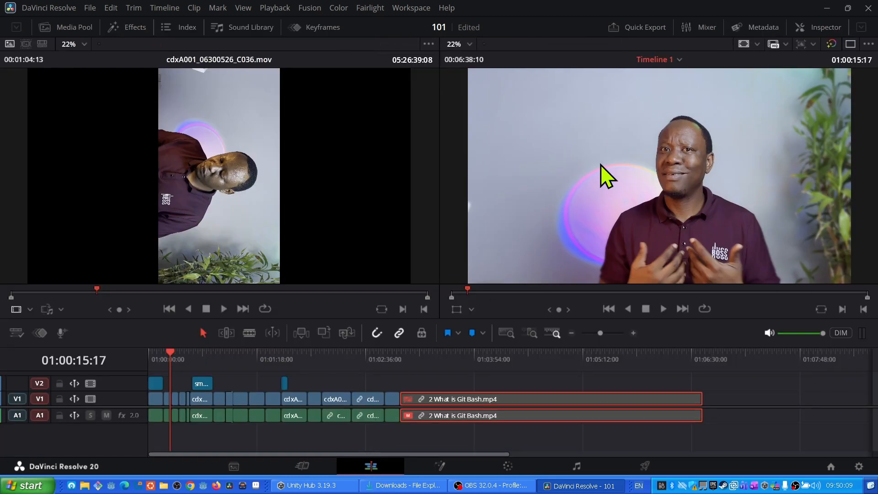
click(859, 466)
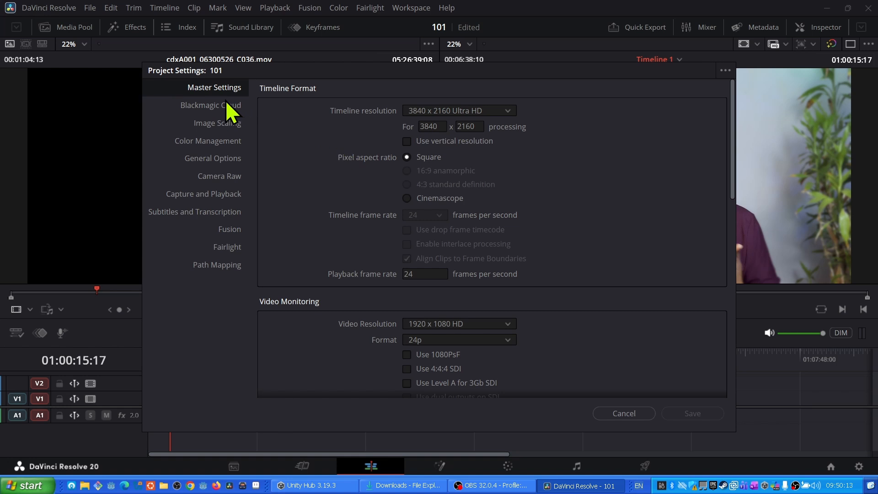
- Review the Master Settings and Color Management pages of the Project Settings, then close the dialog without saving
click(209, 105)
click(212, 89)
click(216, 141)
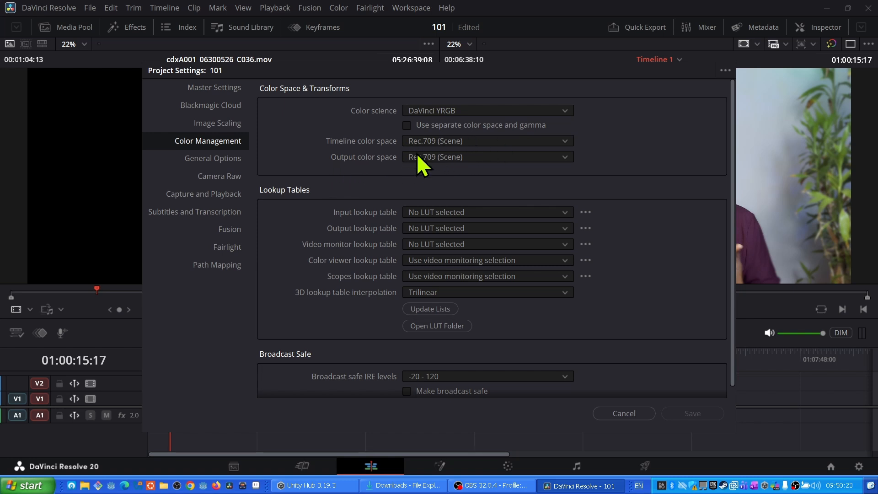
click(623, 414)
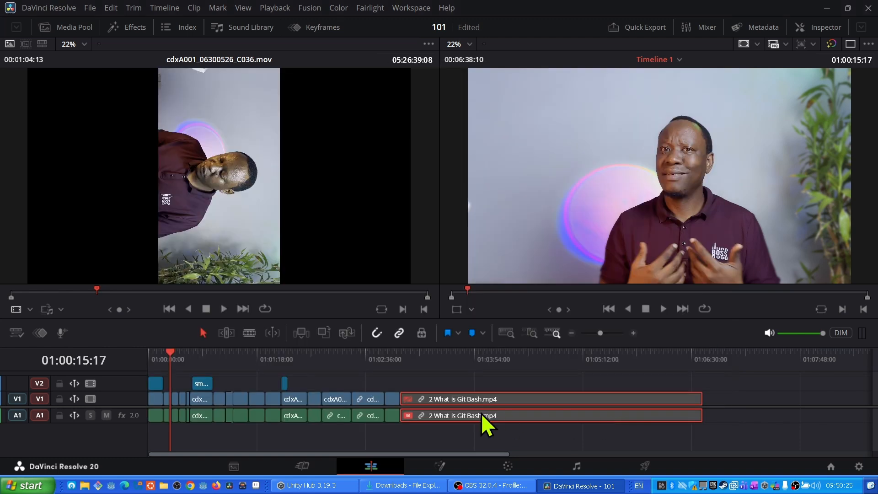
- Inspect the source and timeline viewers on the Edit page, zooming in and scrubbing the timeline
click(508, 465)
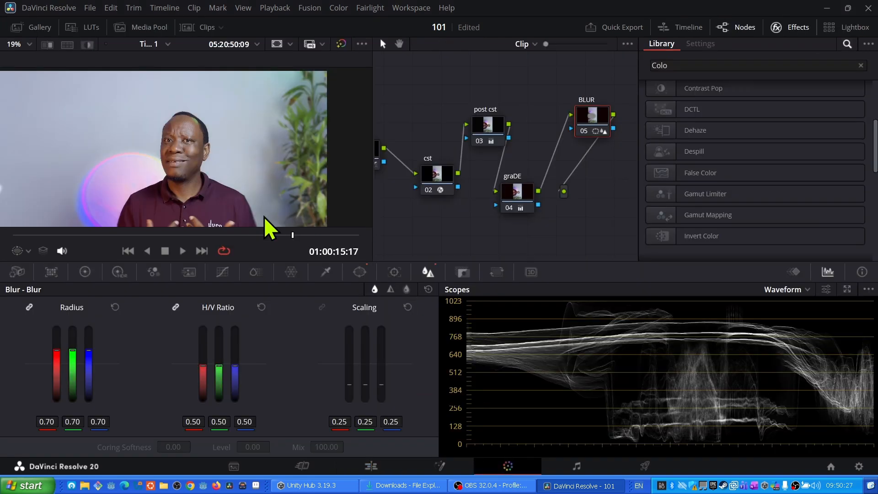
click(371, 465)
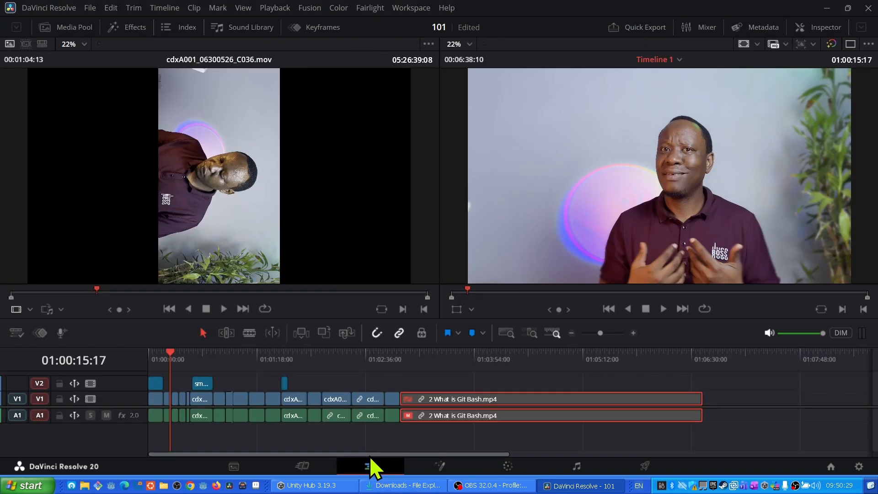
scroll(235, 182, up, 2)
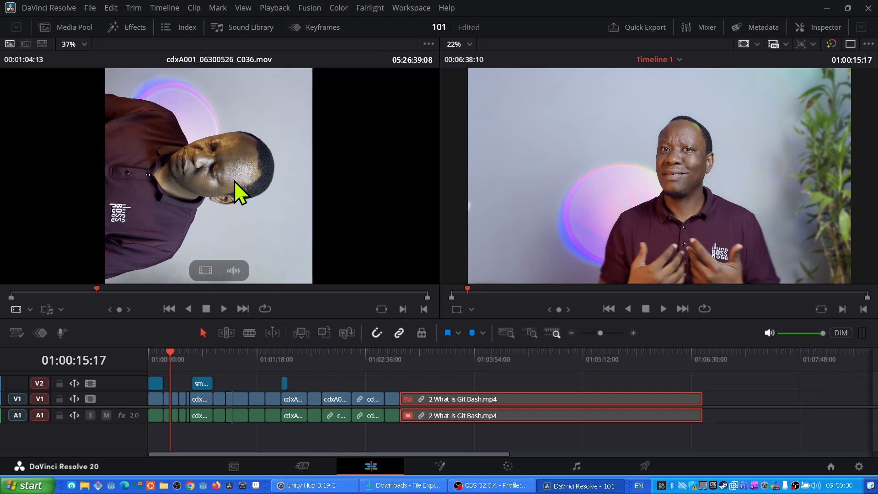
scroll(684, 178, up, 2)
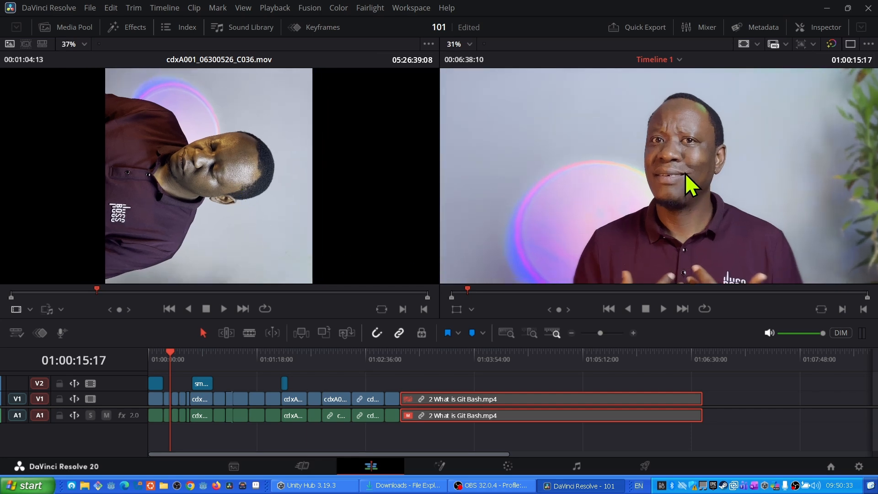
scroll(657, 157, down, 1)
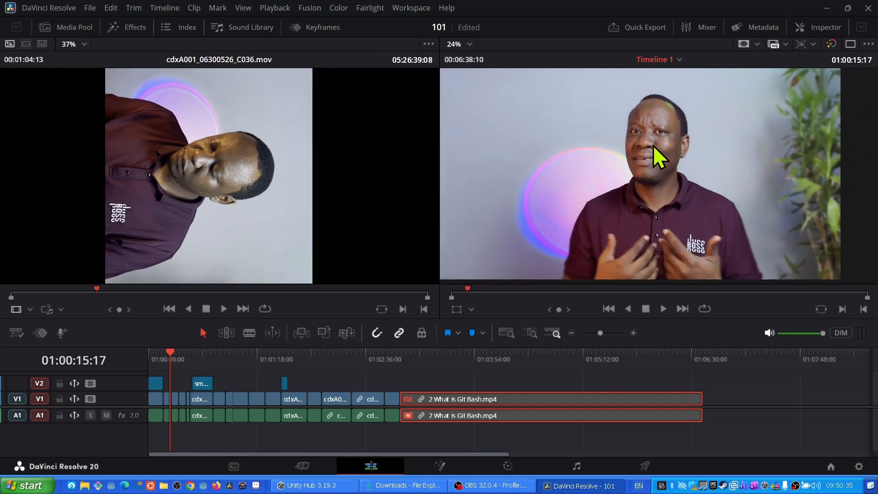
drag(683, 162, 694, 164)
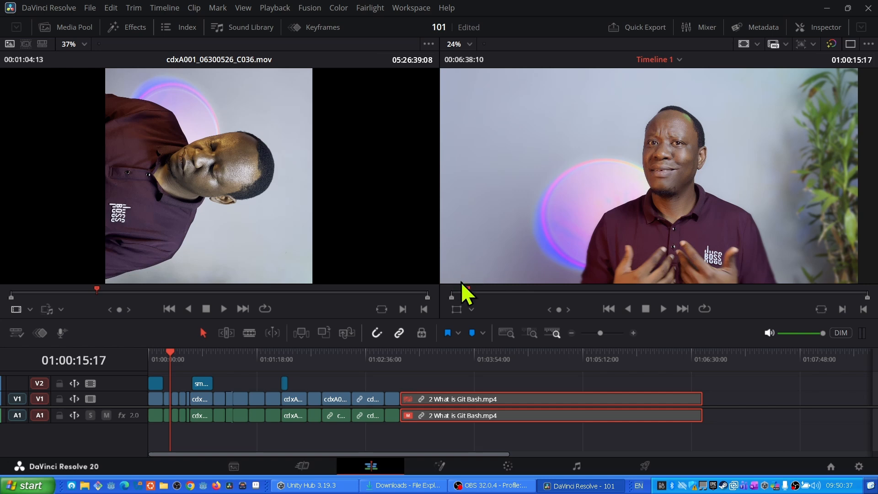
mouse_move(468, 290)
mouse_down()
mouse_move(522, 292)
mouse_move(462, 294)
mouse_up()
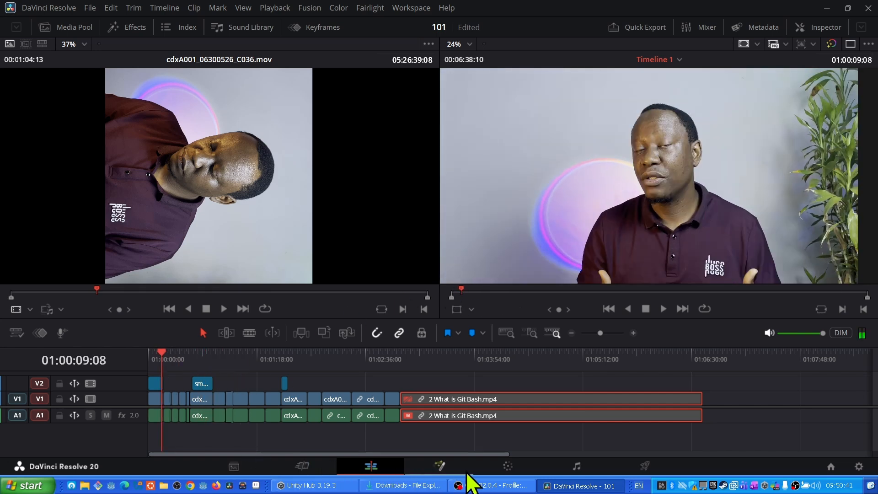
- Open the clip thumbnails on the Color page and review the node tree and result of clip 03
click(506, 465)
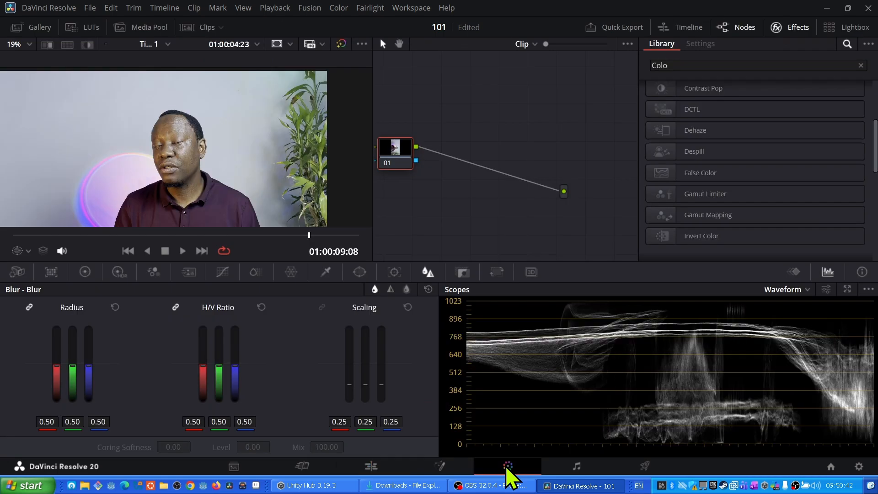
click(191, 28)
click(17, 231)
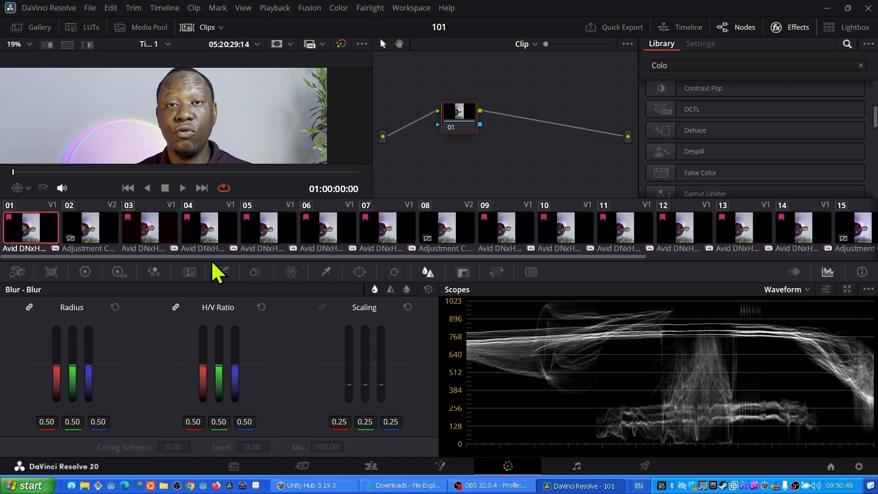
scroll(87, 137, up, 1)
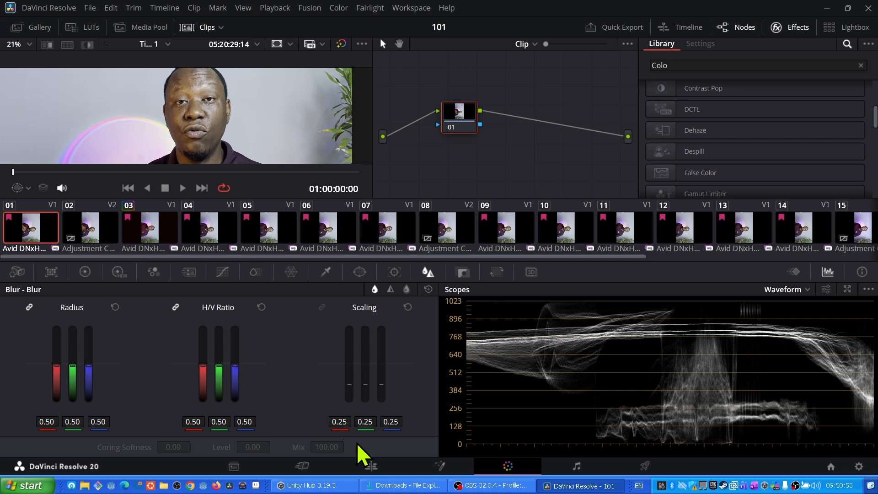
click(372, 467)
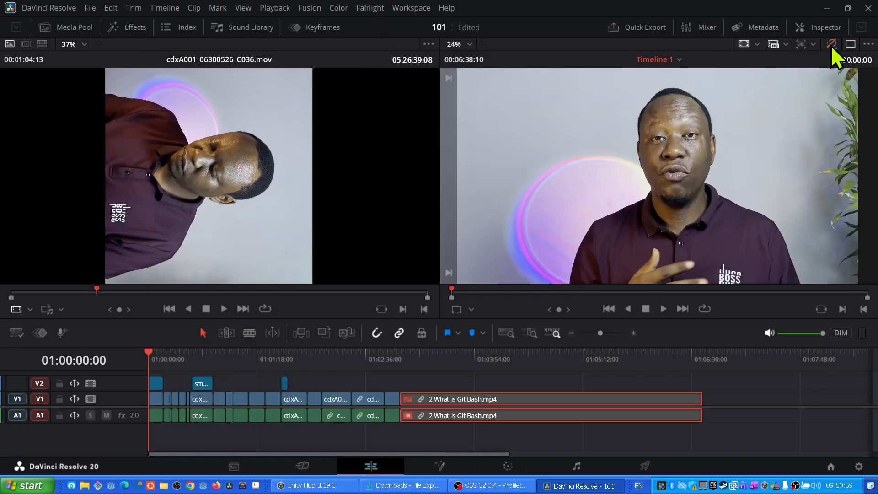
click(503, 462)
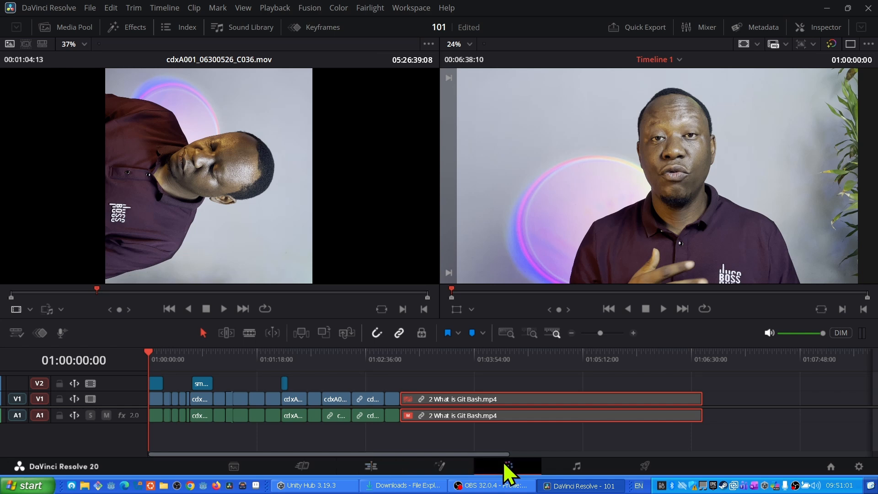
click(39, 231)
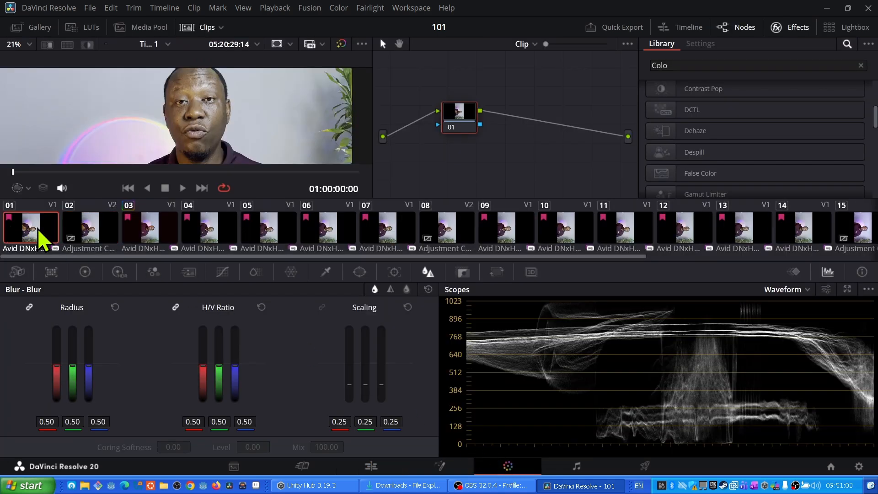
click(137, 229)
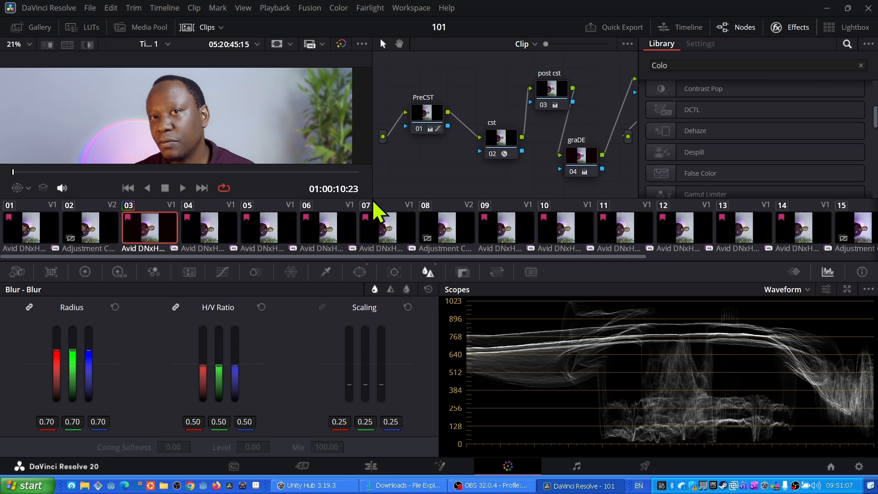
click(190, 25)
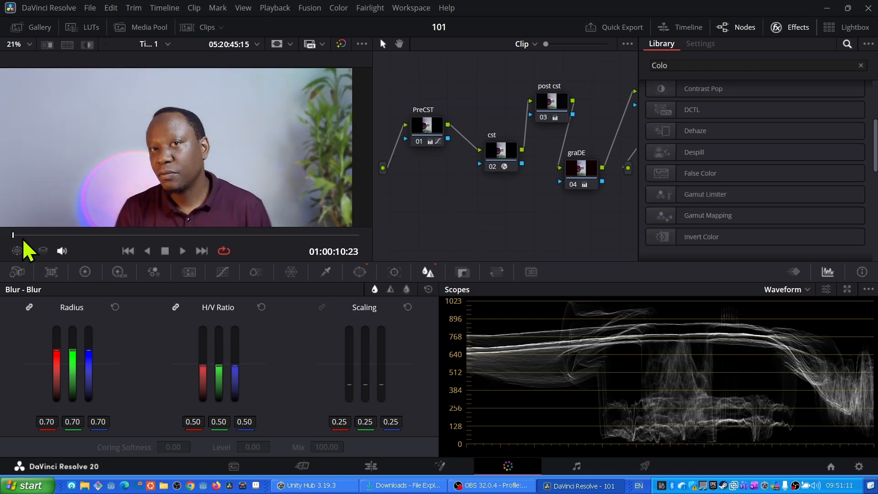
click(43, 235)
drag(52, 238, 165, 236)
click(186, 28)
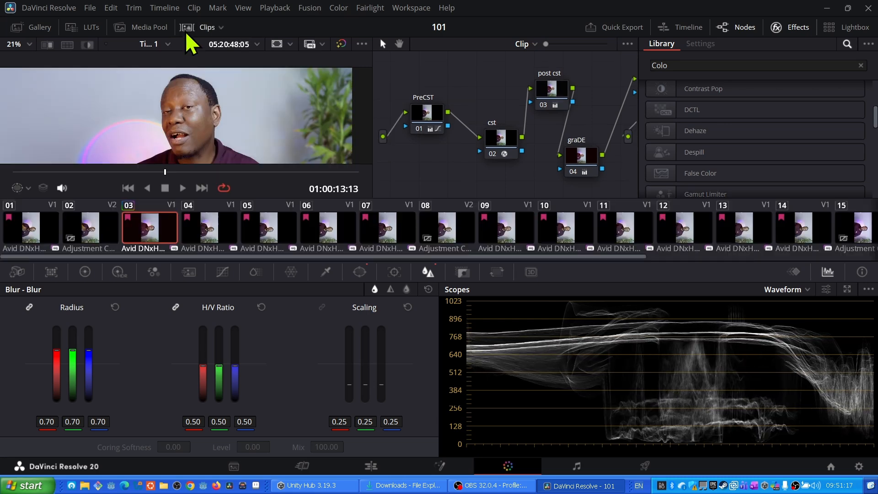
- Select clip 04 and apply clip 03's grade to it
click(204, 225)
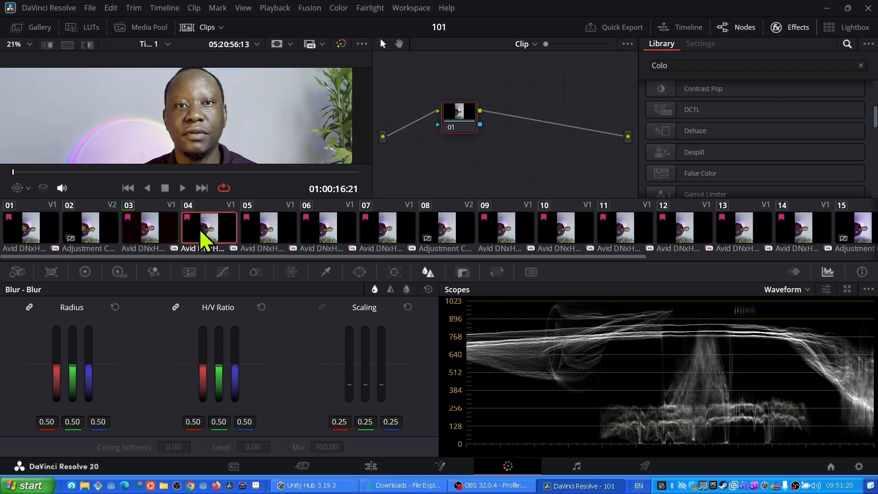
right_click(153, 226)
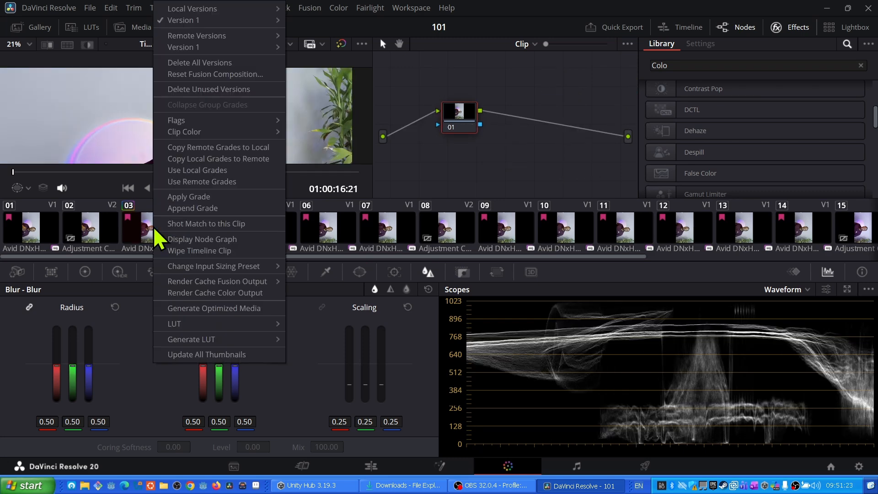
click(179, 201)
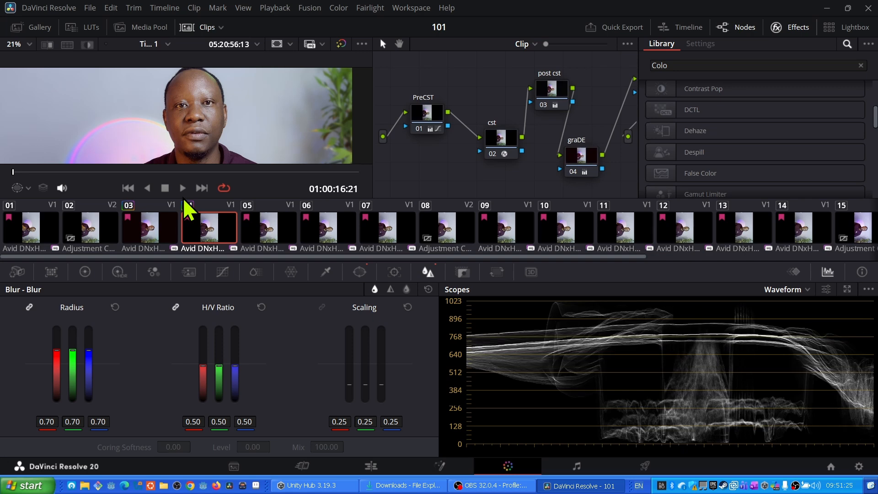
- Select clip 05 and apply clip 04's grade to it
click(152, 234)
click(206, 226)
click(158, 227)
click(194, 224)
click(272, 232)
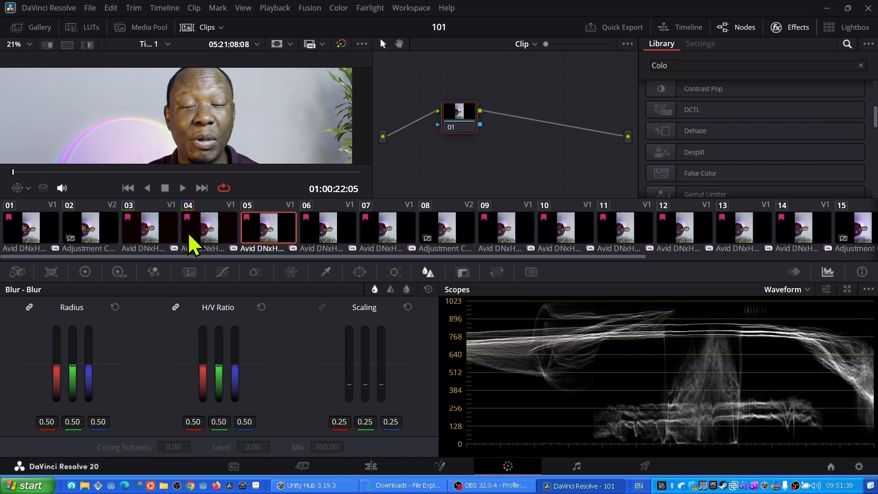
right_click(204, 236)
click(225, 197)
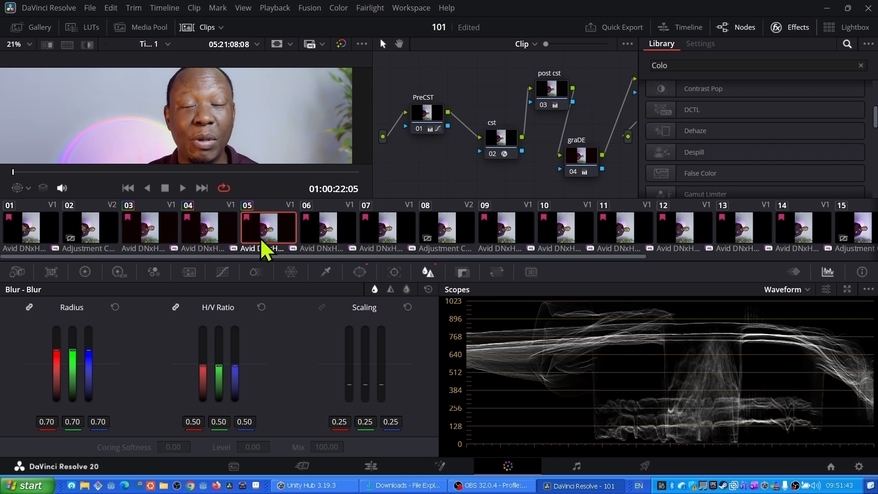
- Select clips 06 through 15 and apply clip 05's grade to them, replacing their existing grades
click(317, 231)
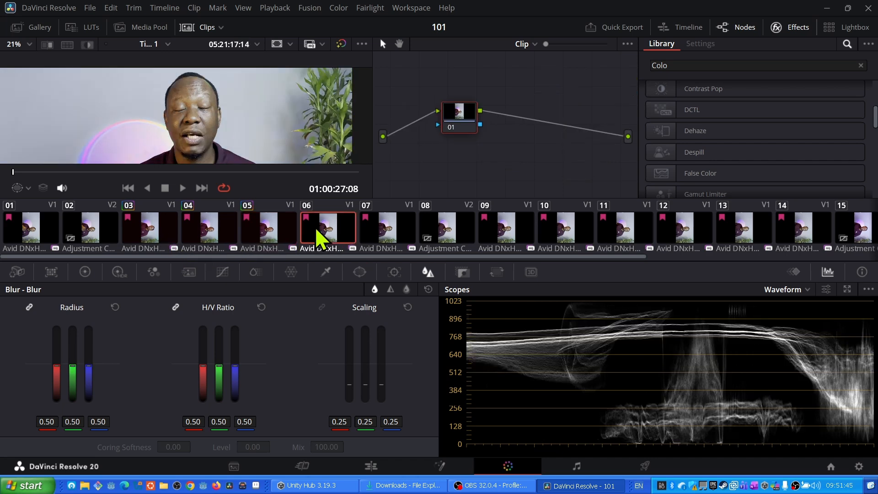
shift+click(852, 233)
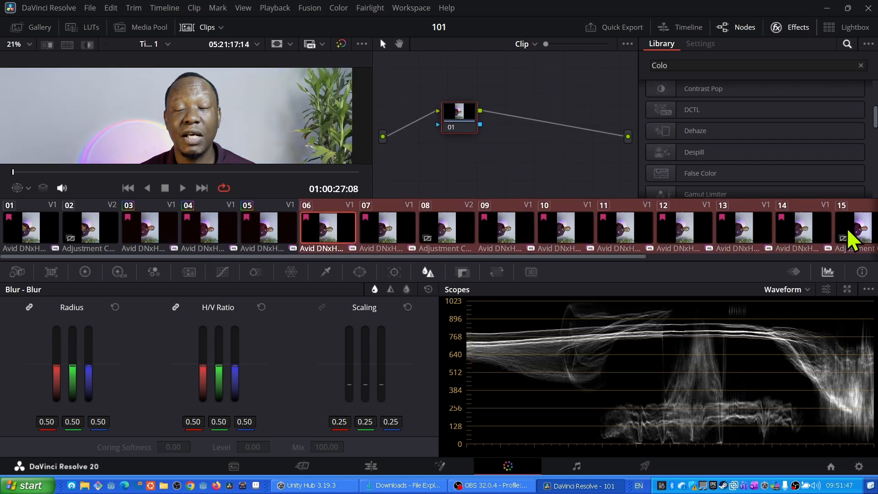
right_click(258, 231)
click(283, 199)
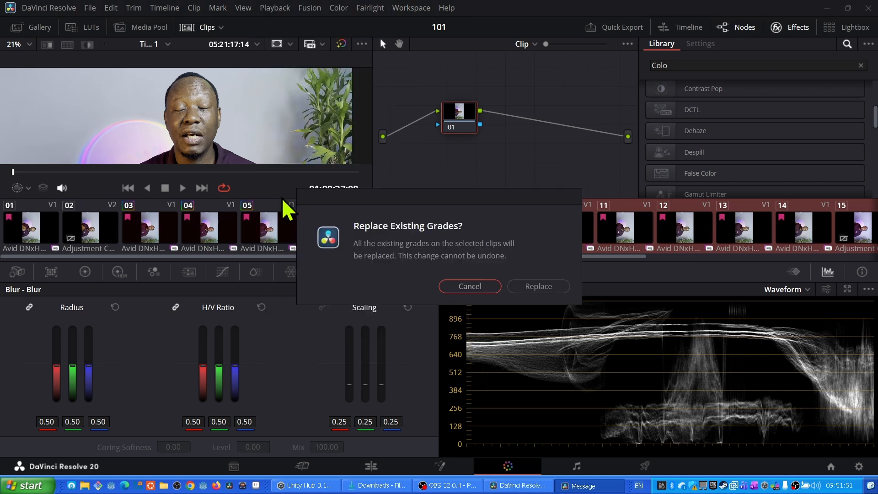
click(533, 287)
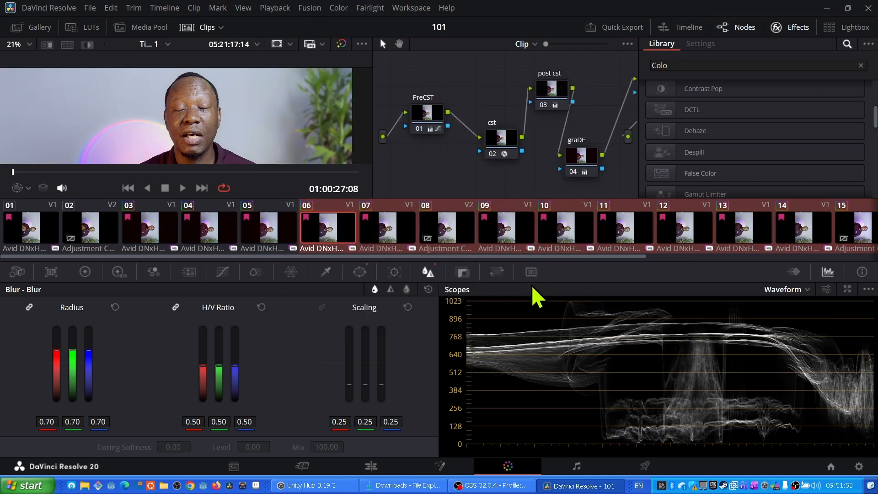
- Check the grade on clips 08, 09 and 10
click(438, 231)
click(484, 232)
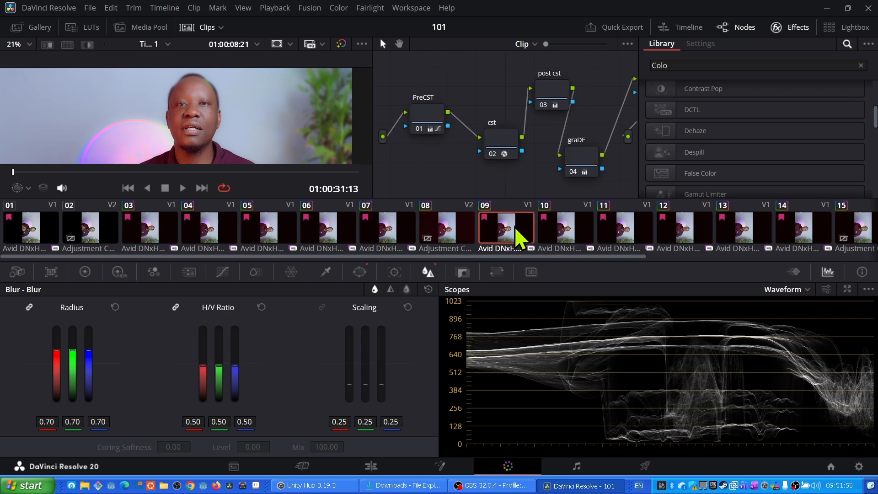
click(572, 232)
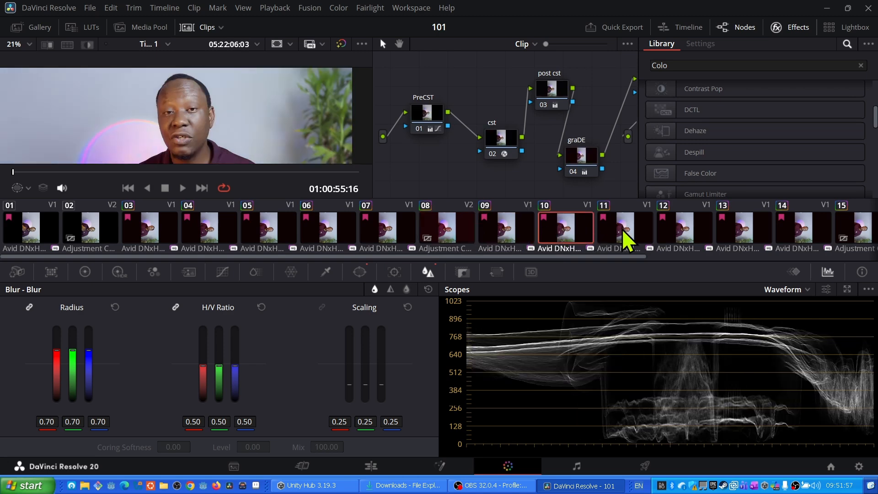
- Apply clip 03's grade to clips 01 and 02
click(82, 231)
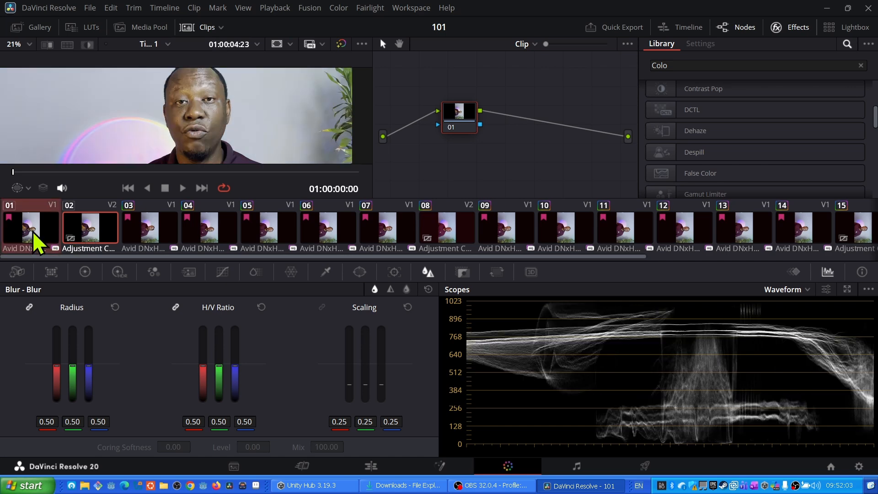
right_click(141, 238)
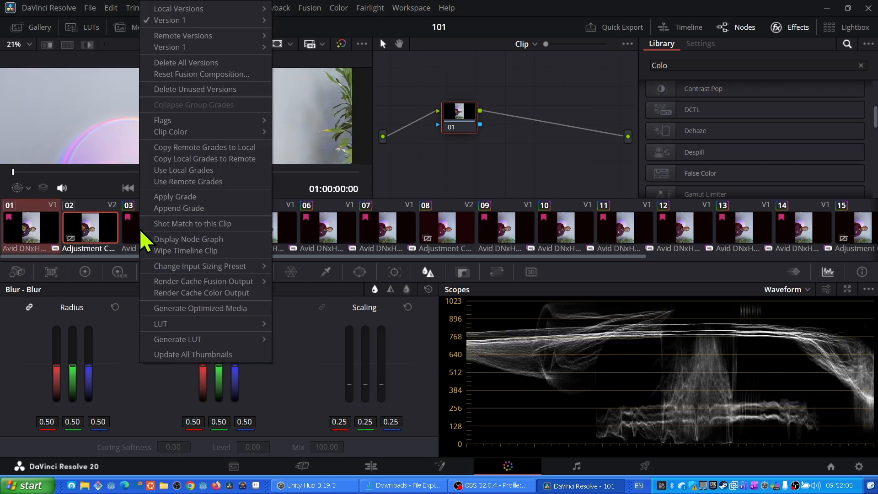
click(165, 205)
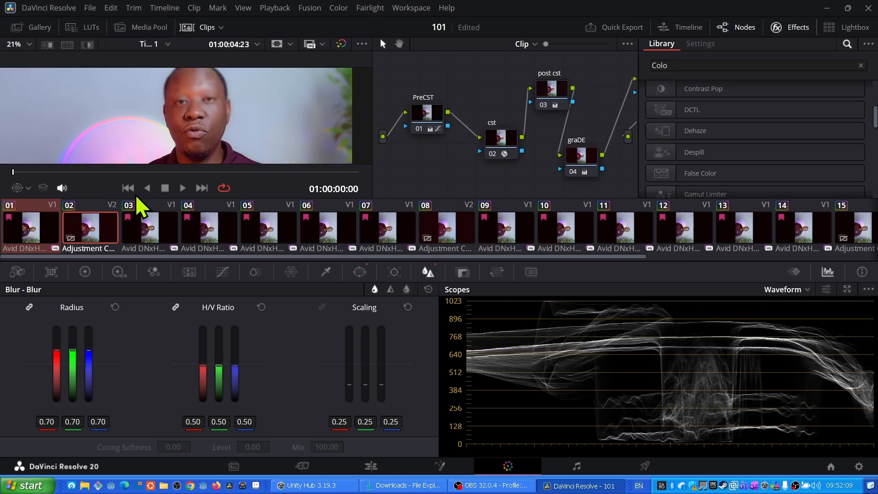
- Undo the grade applied to the adjustment clip 02 and check clip 01
click(142, 226)
click(98, 231)
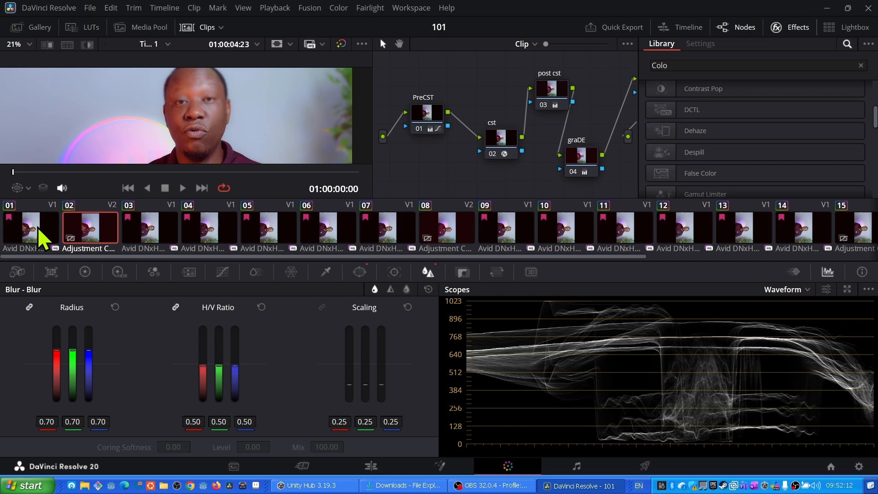
click(38, 226)
click(92, 225)
click(34, 221)
click(92, 224)
key(ctrl+z)
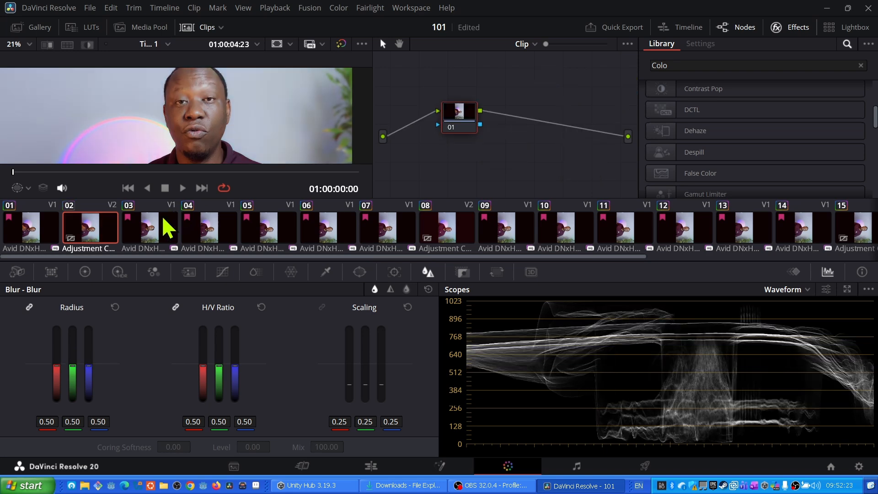
click(48, 233)
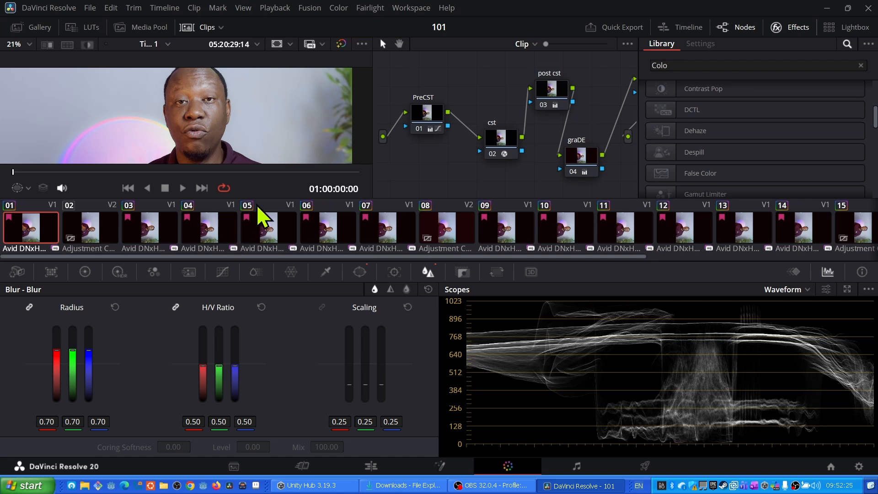